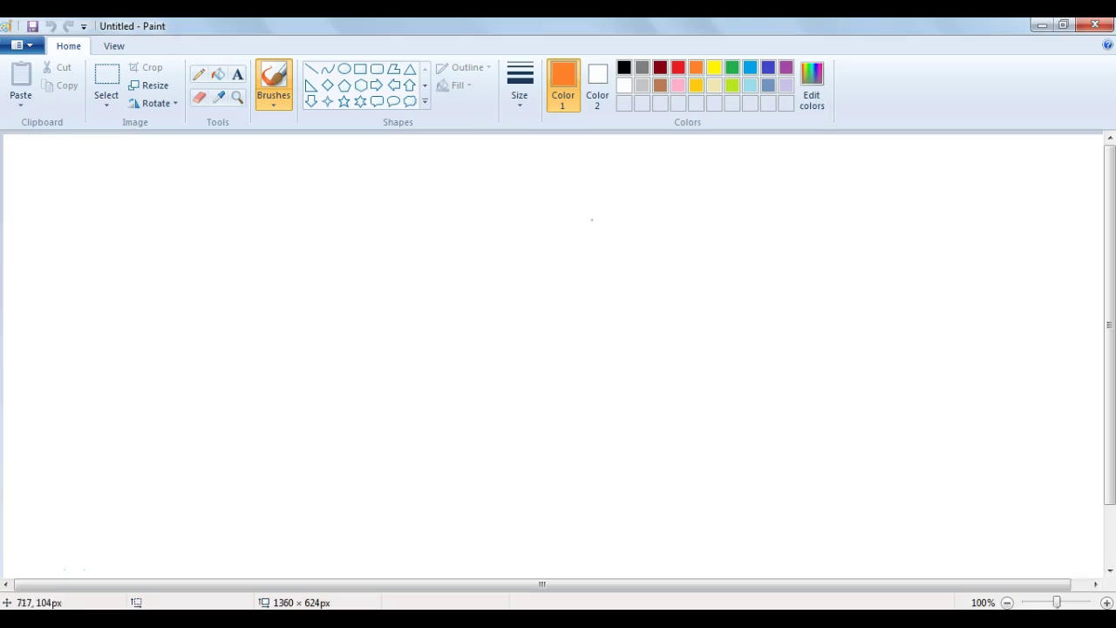
Sketch a cartoon head with the orange brush: a rounded outline, two large eyes and a wide, curved mouth beneath them.
mouse_move(451, 266)
left_mouse_down()
mouse_move(632, 338)
mouse_move(395, 325)
left_mouse_up()
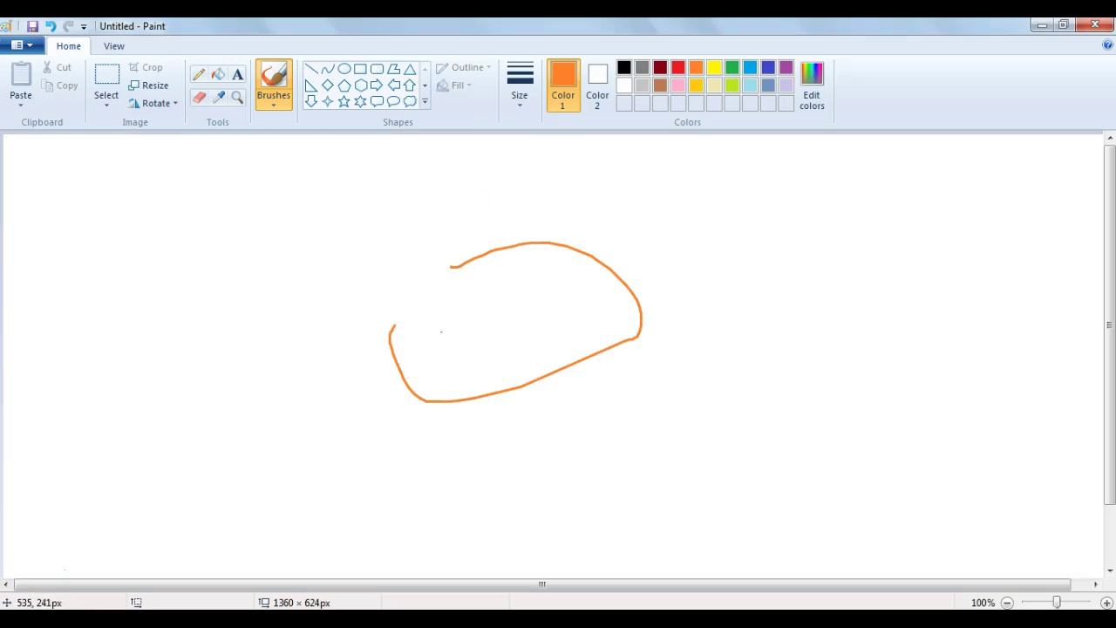
mouse_move(426, 319)
left_mouse_down()
mouse_move(392, 240)
mouse_move(534, 297)
mouse_move(447, 344)
mouse_move(408, 301)
left_mouse_up()
mouse_move(540, 277)
left_mouse_down()
mouse_move(520, 215)
mouse_move(617, 229)
left_mouse_up()
mouse_move(533, 276)
left_mouse_down()
mouse_move(547, 299)
mouse_move(584, 317)
mouse_move(646, 284)
mouse_move(614, 229)
left_mouse_up()
left_click_drag(538, 293, 564, 316)
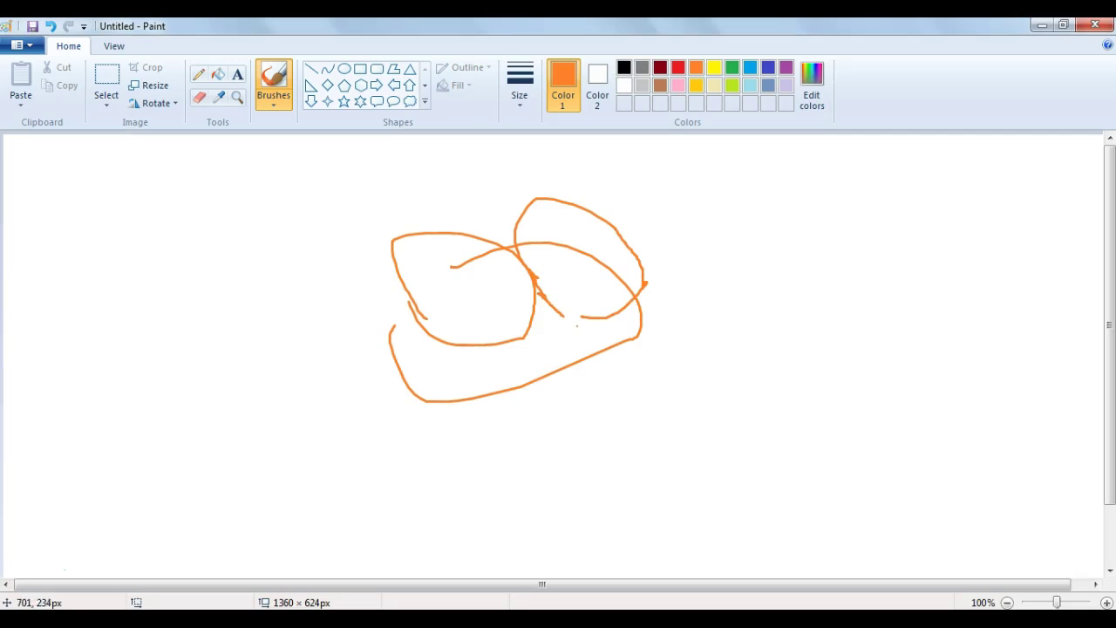
mouse_move(636, 326)
left_mouse_down()
mouse_move(475, 343)
mouse_move(408, 313)
mouse_move(442, 393)
mouse_move(558, 394)
mouse_move(584, 357)
mouse_move(625, 332)
mouse_move(545, 393)
mouse_move(511, 399)
left_mouse_up()
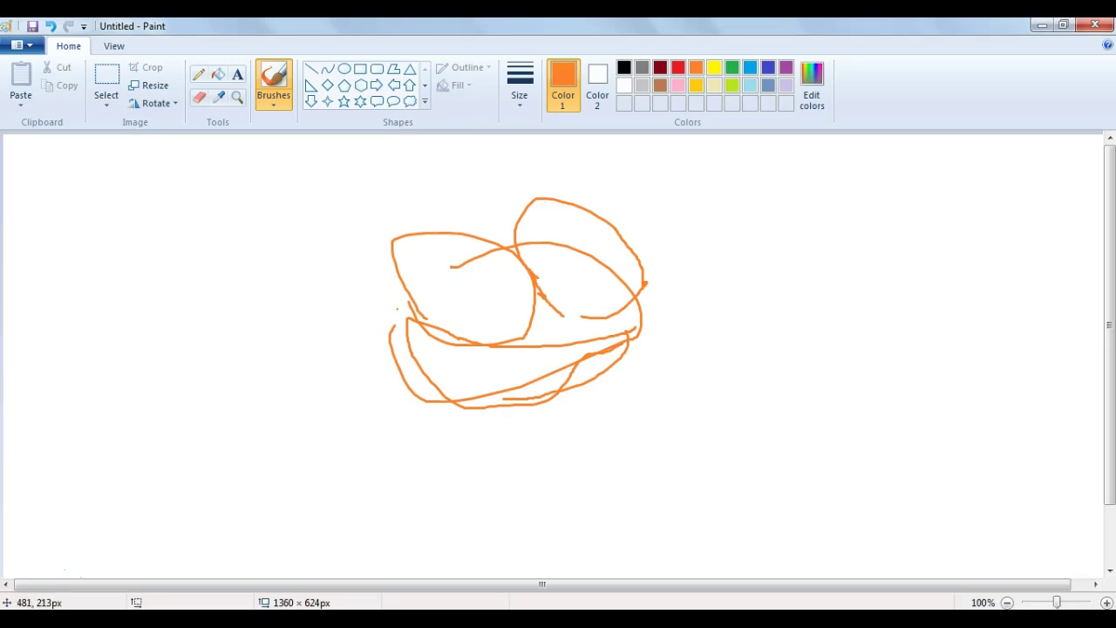
Add a long rounded ear, spiky forehead hair and large looping shapes around the orange head.
mouse_move(390, 357)
left_mouse_down()
mouse_move(316, 380)
mouse_move(389, 343)
left_mouse_up()
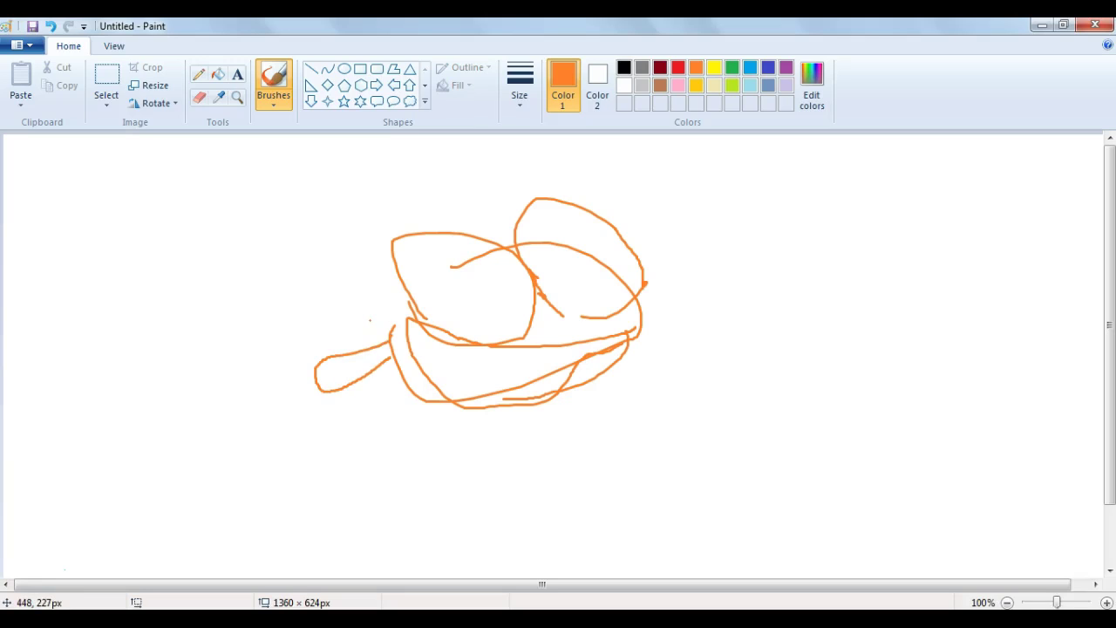
mouse_move(468, 246)
left_mouse_down()
mouse_move(483, 224)
mouse_move(615, 201)
mouse_move(552, 250)
left_mouse_up()
left_click_drag(418, 316, 380, 328)
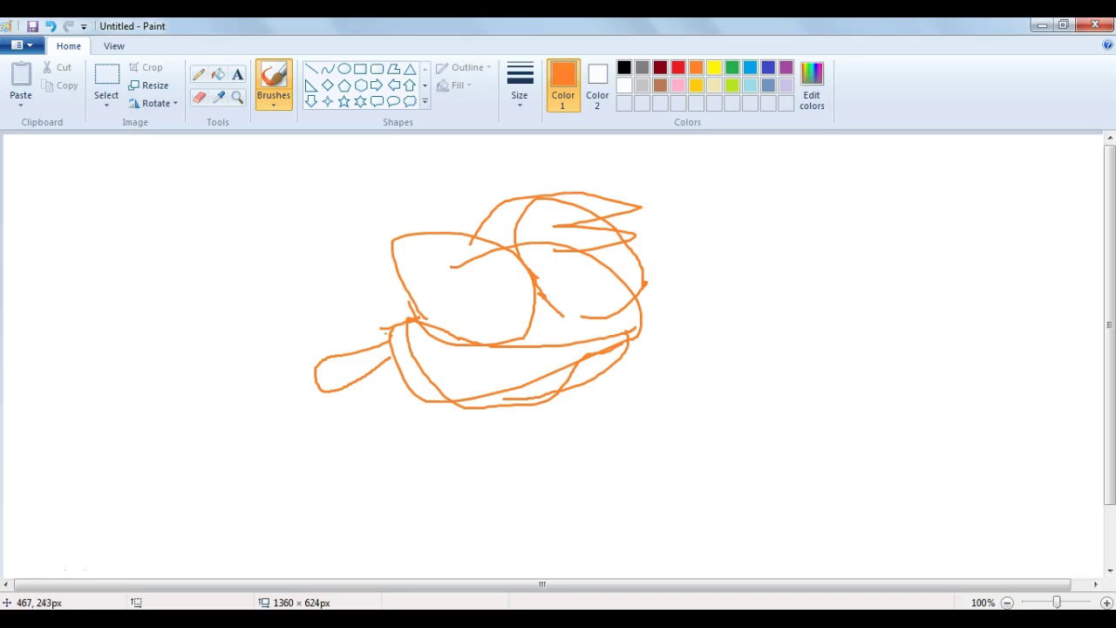
mouse_move(374, 344)
left_mouse_down()
mouse_move(392, 304)
mouse_move(378, 304)
mouse_move(415, 291)
left_mouse_up()
left_click_drag(422, 396, 404, 360)
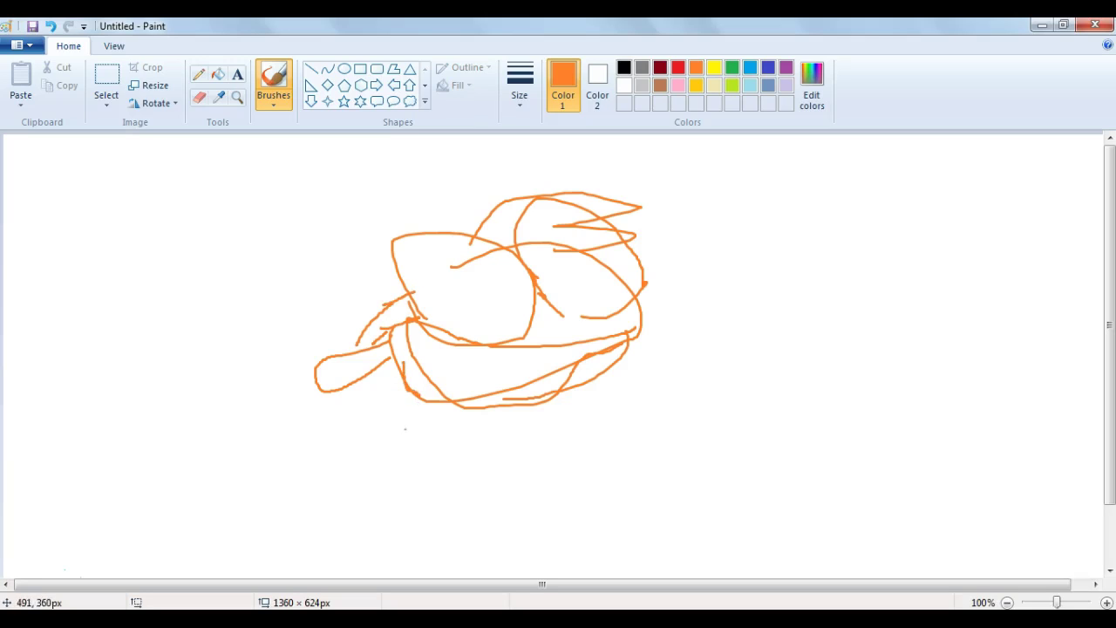
mouse_move(435, 406)
left_mouse_down()
mouse_move(326, 373)
mouse_move(333, 366)
left_mouse_up()
mouse_move(498, 202)
left_mouse_down()
mouse_move(654, 202)
mouse_move(643, 312)
left_mouse_up()
mouse_move(514, 205)
left_mouse_down()
mouse_move(435, 209)
mouse_move(421, 313)
mouse_move(368, 255)
mouse_move(467, 229)
mouse_move(397, 177)
mouse_move(239, 376)
mouse_move(377, 347)
left_mouse_up()
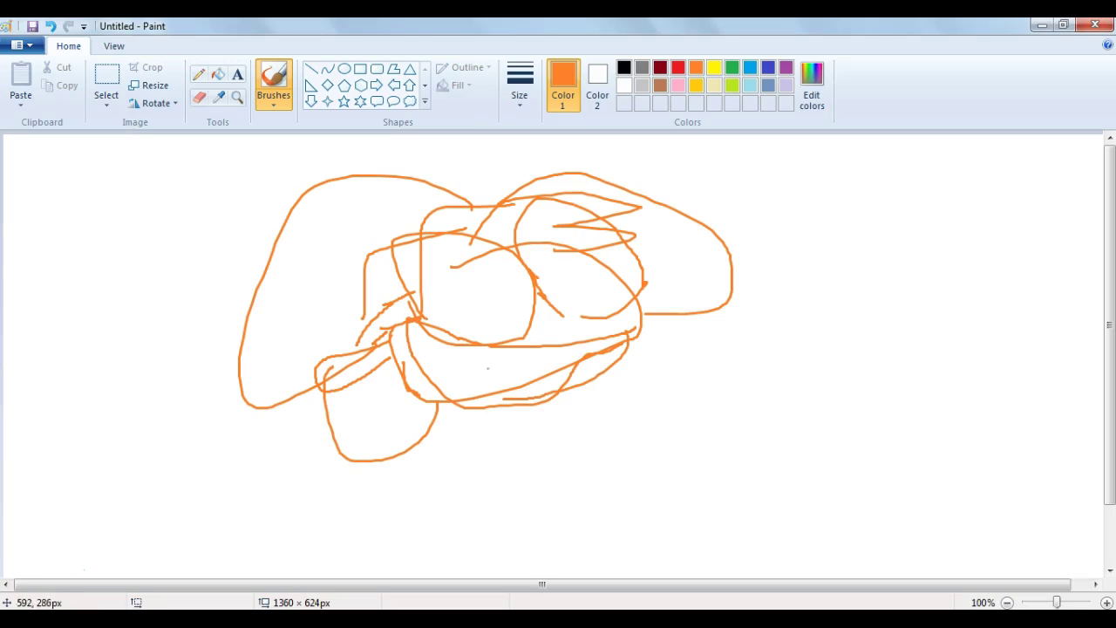
Draw a jagged, zigzag-edged body below the orange head.
scroll(525, 409, "down", 2)
scroll(533, 403, "up", 2)
scroll(320, 300, "down", 2)
scroll(261, 261, "up", 2)
scroll(218, 230, "down", 2)
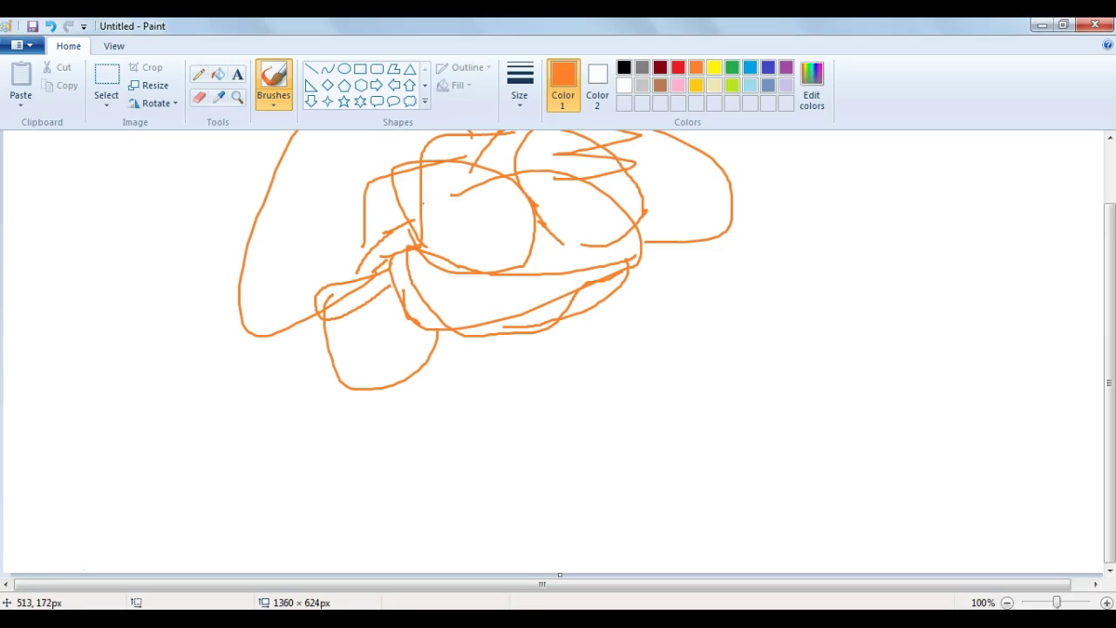
scroll(451, 211, "up", 2)
scroll(605, 319, "down", 2)
mouse_move(558, 322)
left_mouse_down()
mouse_move(697, 398)
mouse_move(598, 463)
mouse_move(403, 469)
mouse_move(455, 407)
mouse_move(476, 338)
left_mouse_up()
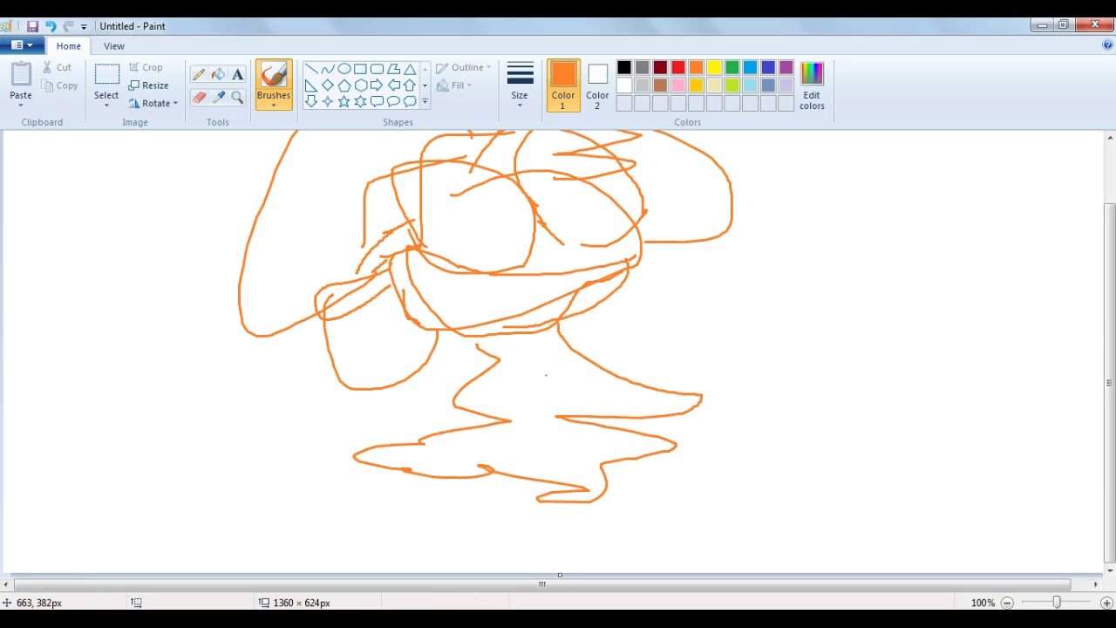
Draw a raised, curved arm from the neck past the head's right side, ending in a hand with rounded fingers.
scroll(546, 374, "up", 2)
mouse_move(572, 411)
left_mouse_down()
mouse_move(651, 373)
mouse_move(705, 391)
mouse_move(737, 368)
mouse_move(755, 286)
mouse_move(778, 304)
mouse_move(786, 349)
mouse_move(671, 431)
mouse_move(563, 421)
left_mouse_up()
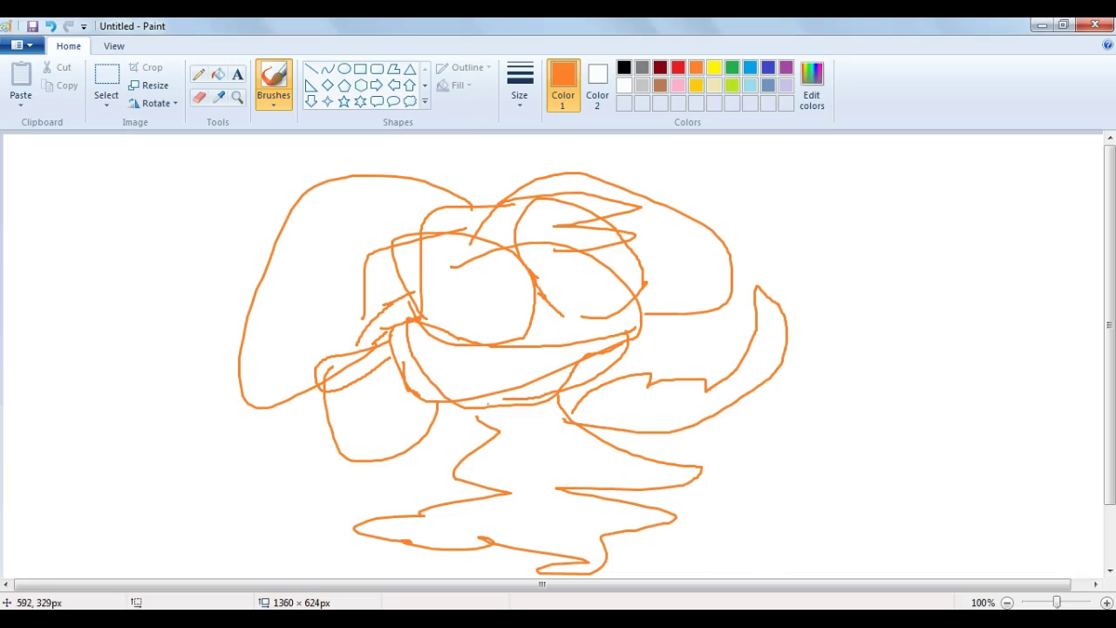
mouse_move(780, 299)
left_mouse_down()
mouse_move(783, 267)
mouse_move(751, 292)
mouse_move(771, 313)
mouse_move(775, 293)
mouse_move(709, 292)
mouse_move(747, 318)
mouse_move(751, 268)
mouse_move(700, 273)
mouse_move(715, 324)
left_mouse_up()
mouse_move(783, 309)
left_mouse_down()
mouse_move(783, 320)
mouse_move(790, 298)
mouse_move(826, 320)
left_mouse_up()
scroll(646, 308, "down", 2)
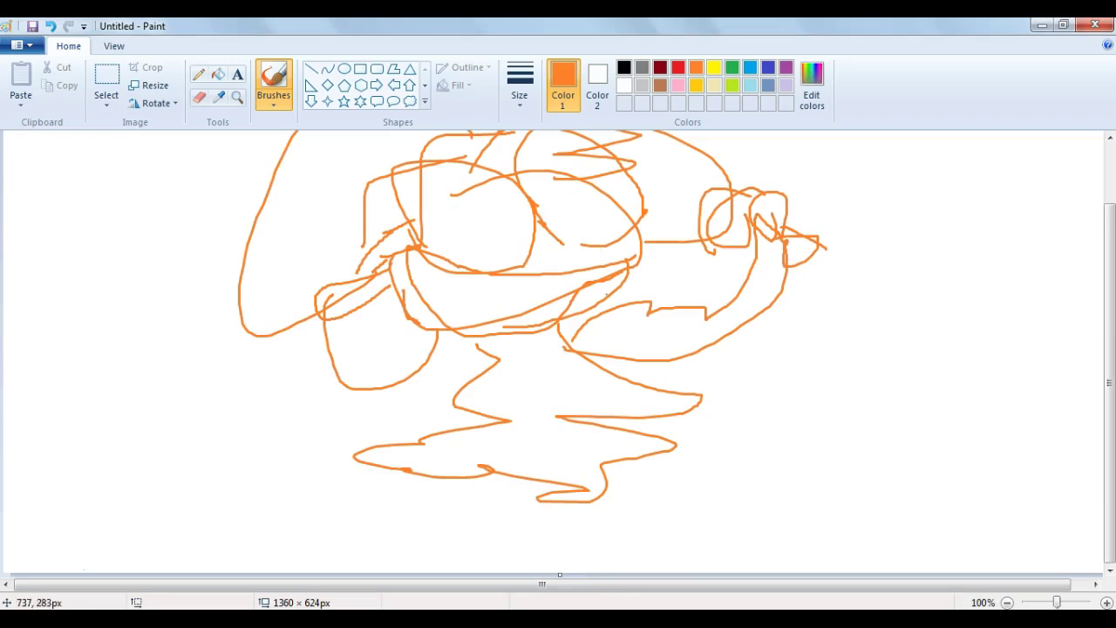
Draw the legs with short crossing lines below the jagged body and a second bent arm on the figure's left side.
left_click_drag(456, 466, 471, 571)
left_click_drag(502, 480, 528, 555)
left_click_drag(558, 475, 550, 571)
left_click_drag(520, 515, 592, 516)
left_click_drag(410, 505, 503, 505)
left_click_drag(471, 549, 527, 549)
left_click_drag(534, 548, 565, 559)
scroll(537, 552, "up", 2)
mouse_move(475, 426)
left_mouse_down()
mouse_move(385, 436)
mouse_move(334, 429)
mouse_move(321, 379)
mouse_move(333, 347)
mouse_move(234, 312)
mouse_move(258, 333)
mouse_move(241, 366)
mouse_move(266, 389)
mouse_move(264, 442)
mouse_move(410, 453)
mouse_move(423, 475)
mouse_move(335, 447)
left_mouse_up()
scroll(360, 440, "down", 2)
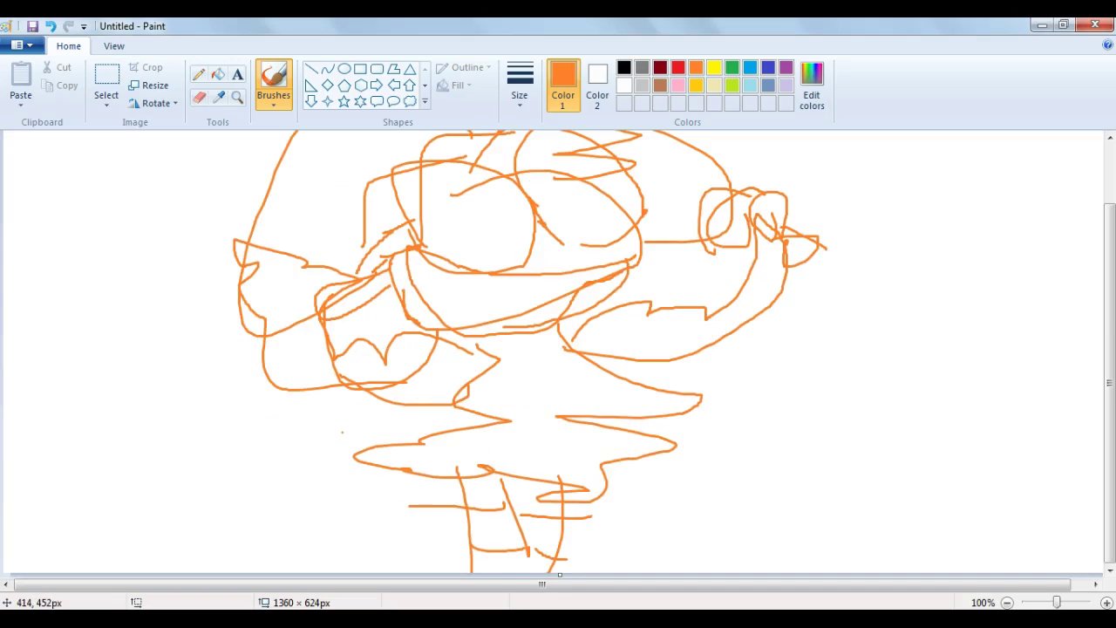
scroll(341, 432, "up", 2)
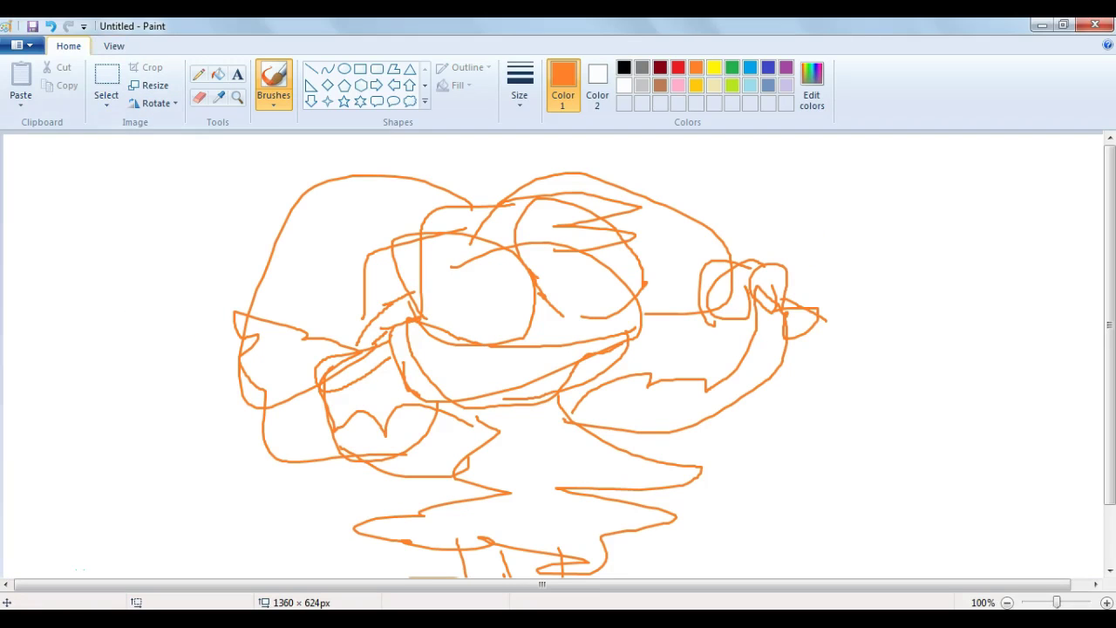
Discard the orange drawing without saving it and start a blank canvas.
left_click(22, 44)
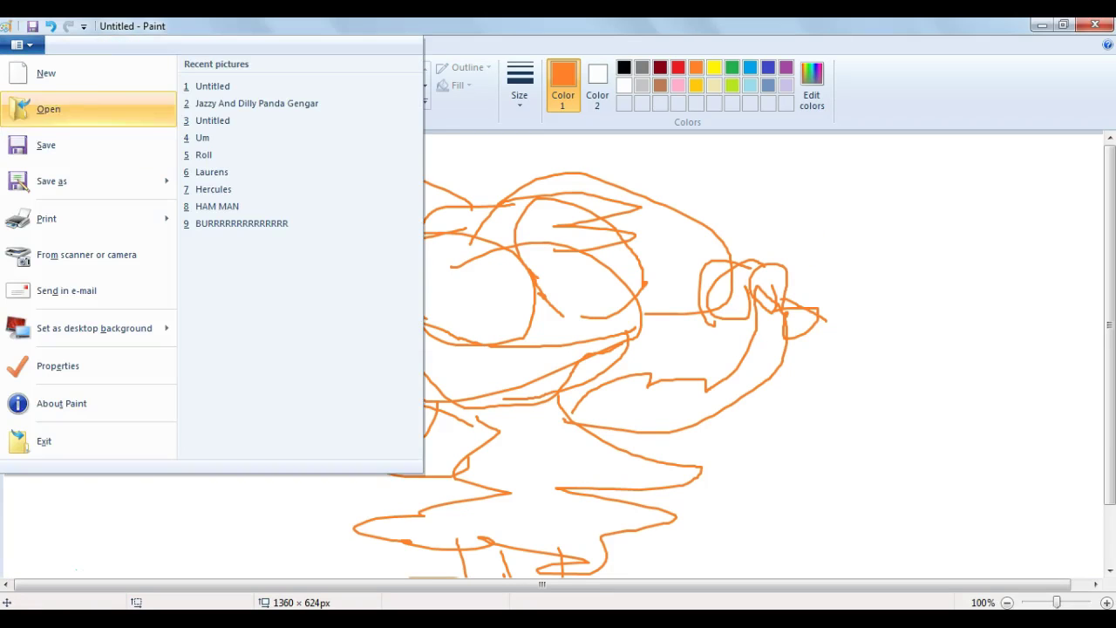
left_click(49, 109)
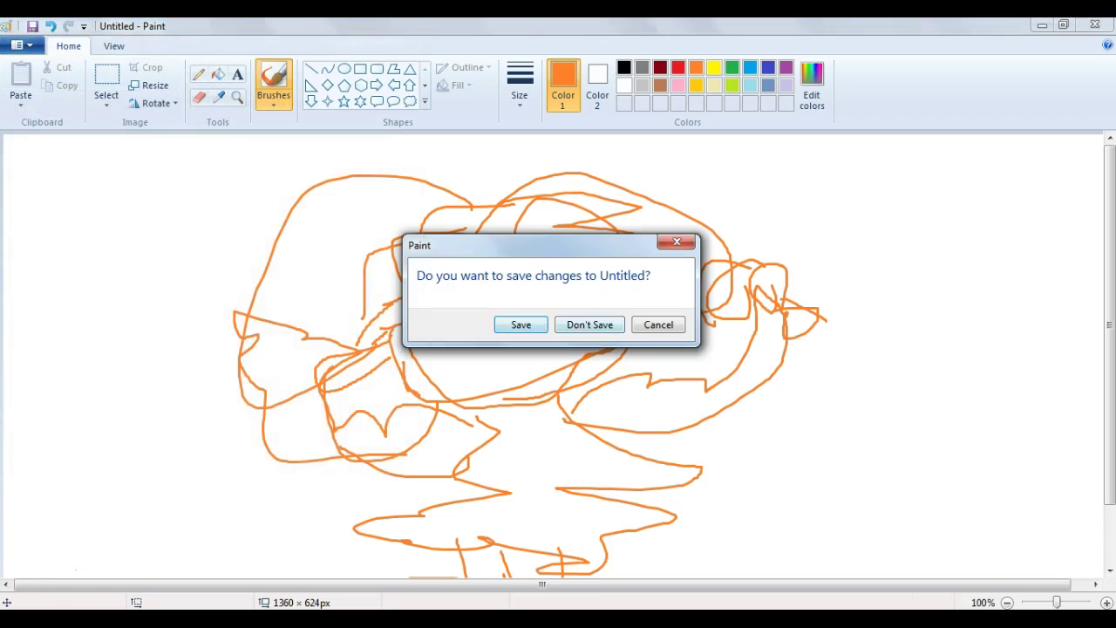
left_click(589, 324)
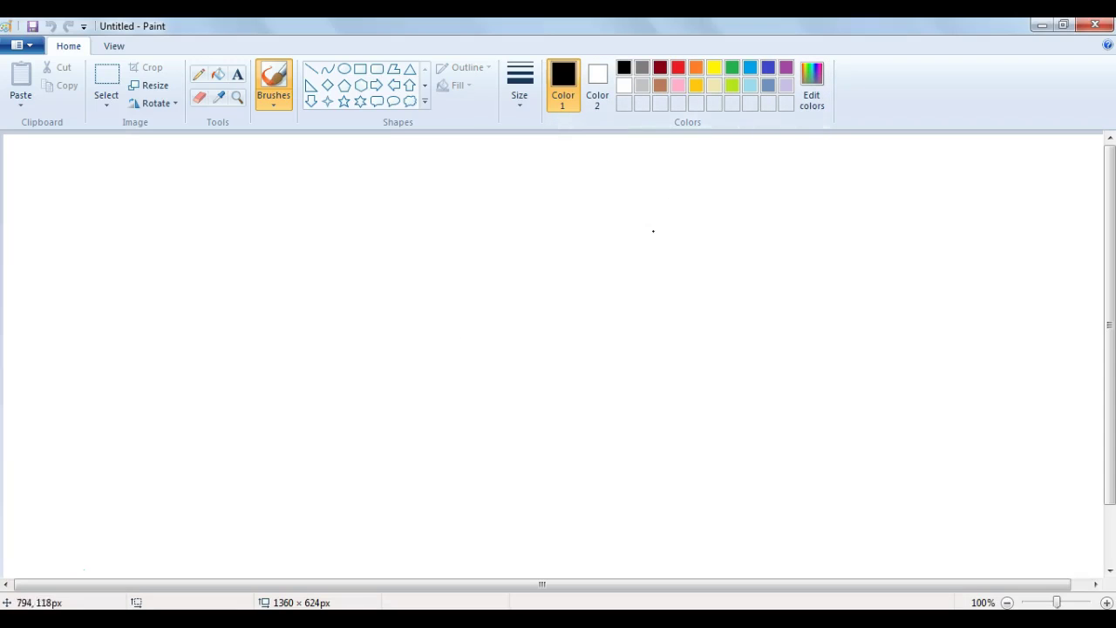
Draw a rounded head in black with a long curved line across its lower part, framed by wavy, spiky hair.
mouse_move(630, 311)
left_mouse_down()
mouse_move(549, 235)
mouse_move(358, 281)
mouse_move(550, 305)
mouse_move(564, 212)
left_mouse_up()
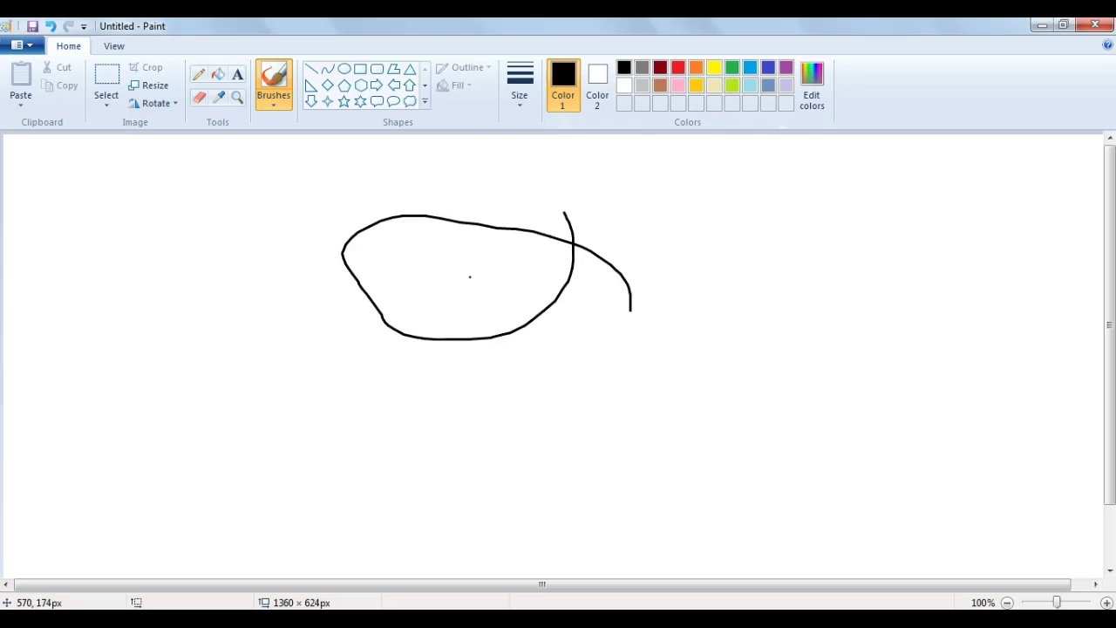
mouse_move(406, 295)
left_mouse_down()
mouse_move(442, 330)
mouse_move(480, 329)
mouse_move(529, 299)
left_mouse_up()
left_click(49, 26)
mouse_move(375, 342)
left_mouse_down()
mouse_move(663, 331)
mouse_move(702, 353)
left_mouse_up()
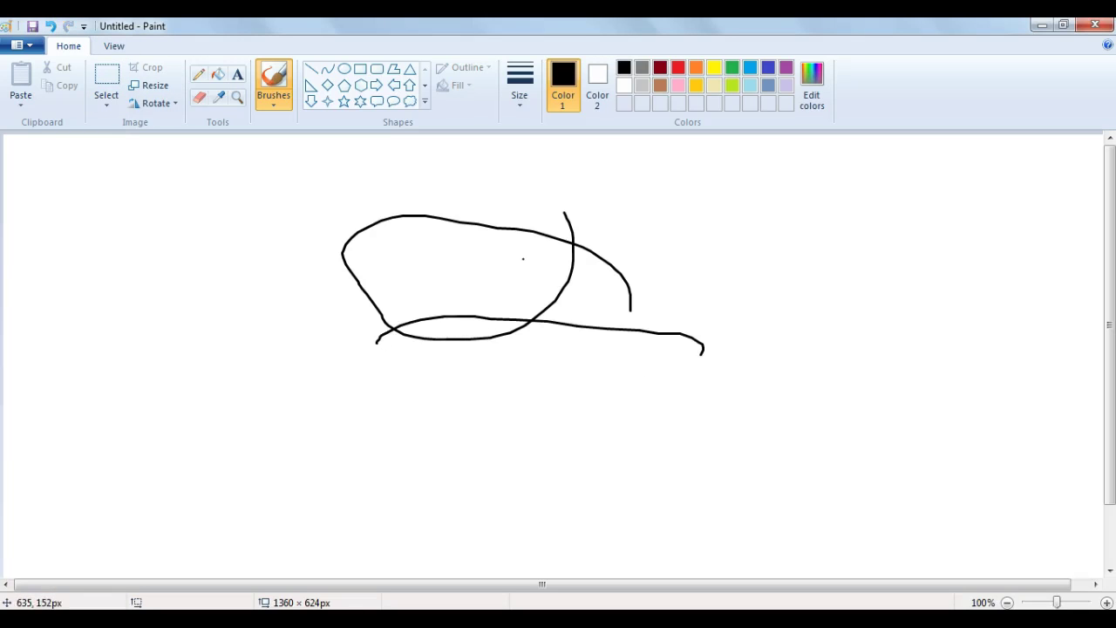
mouse_move(529, 237)
left_mouse_down()
mouse_move(502, 225)
mouse_move(421, 221)
mouse_move(424, 272)
mouse_move(369, 262)
mouse_move(365, 387)
mouse_move(385, 390)
mouse_move(325, 371)
mouse_move(307, 340)
mouse_move(339, 273)
mouse_move(353, 267)
mouse_move(342, 265)
mouse_move(384, 184)
mouse_move(449, 164)
mouse_move(613, 186)
mouse_move(775, 245)
mouse_move(735, 272)
mouse_move(712, 332)
mouse_move(711, 422)
mouse_move(605, 387)
mouse_move(633, 359)
mouse_move(592, 310)
mouse_move(600, 253)
mouse_move(565, 234)
left_mouse_up()
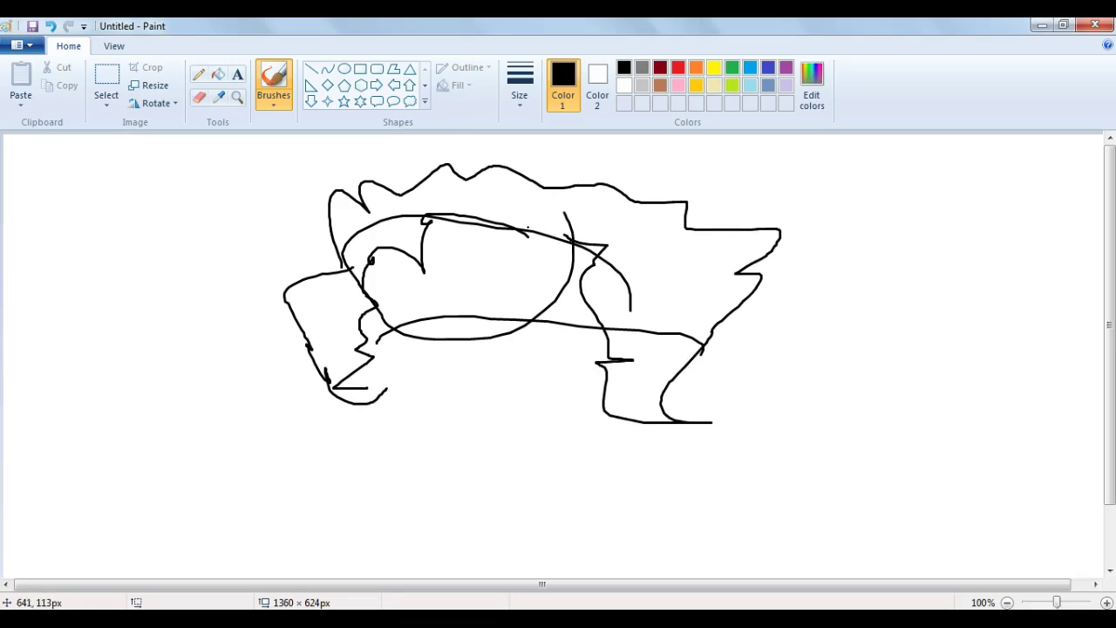
Draw two narrow, angular eyes and a short nose line on the face, undoing the small stroke beside the nose.
mouse_move(493, 260)
left_mouse_down()
mouse_move(565, 261)
mouse_move(371, 259)
mouse_move(571, 261)
left_mouse_up()
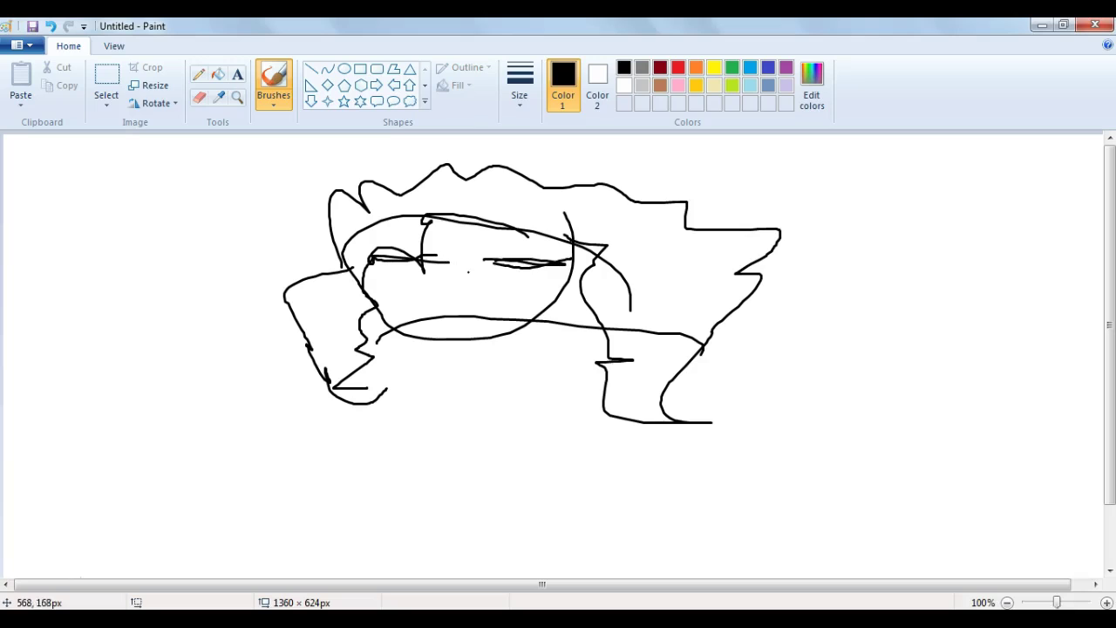
left_click_drag(435, 265, 378, 265)
mouse_move(542, 251)
left_mouse_down()
mouse_move(474, 247)
mouse_move(514, 280)
mouse_move(547, 265)
mouse_move(418, 252)
mouse_move(383, 274)
mouse_move(378, 261)
mouse_move(431, 283)
mouse_move(448, 257)
mouse_move(474, 259)
mouse_move(448, 267)
mouse_move(445, 292)
mouse_move(445, 303)
mouse_move(491, 297)
left_mouse_up()
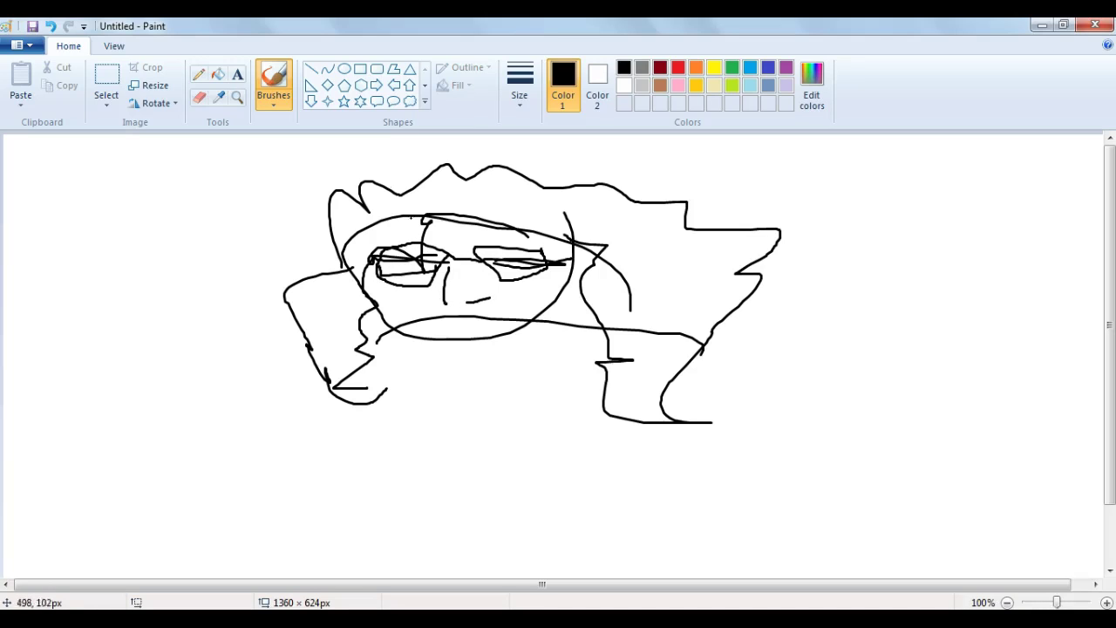
key("ctrl+z")
Draw straight brow lines above the eyes and angular hair strands across the forehead.
mouse_move(466, 228)
left_mouse_down()
mouse_move(610, 228)
mouse_move(475, 209)
mouse_move(610, 228)
left_mouse_up()
left_click_drag(441, 245, 380, 241)
left_click_drag(440, 231, 440, 242)
left_click_drag(353, 197, 425, 225)
left_click_drag(353, 218, 394, 266)
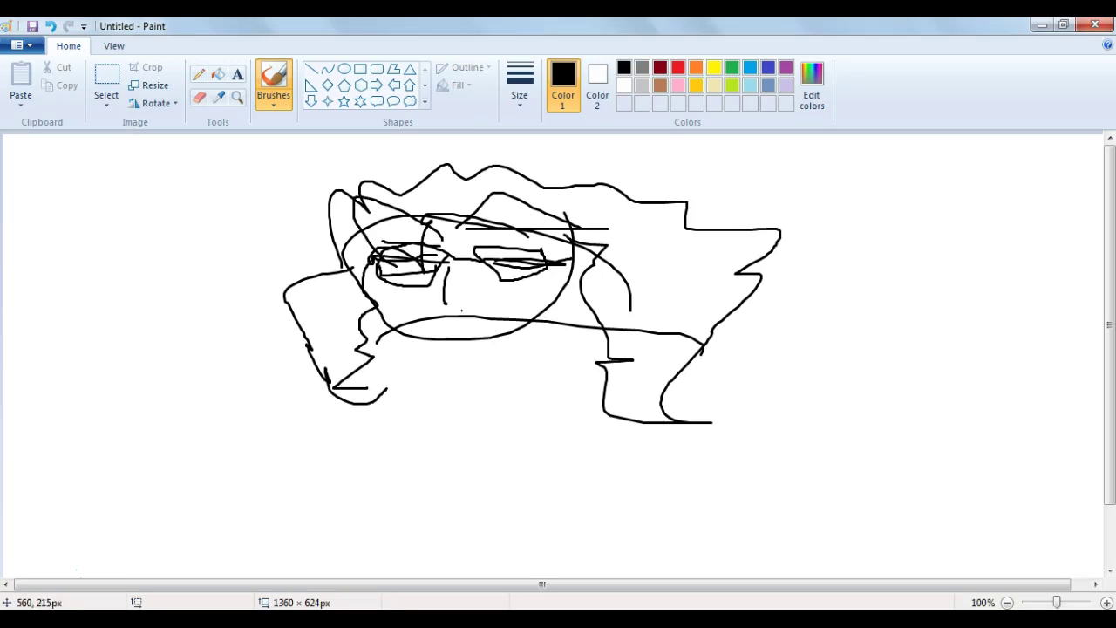
Draw the neck below the head and long torso lines flaring outward from it.
left_click_drag(430, 341, 433, 383)
left_click_drag(477, 343, 495, 476)
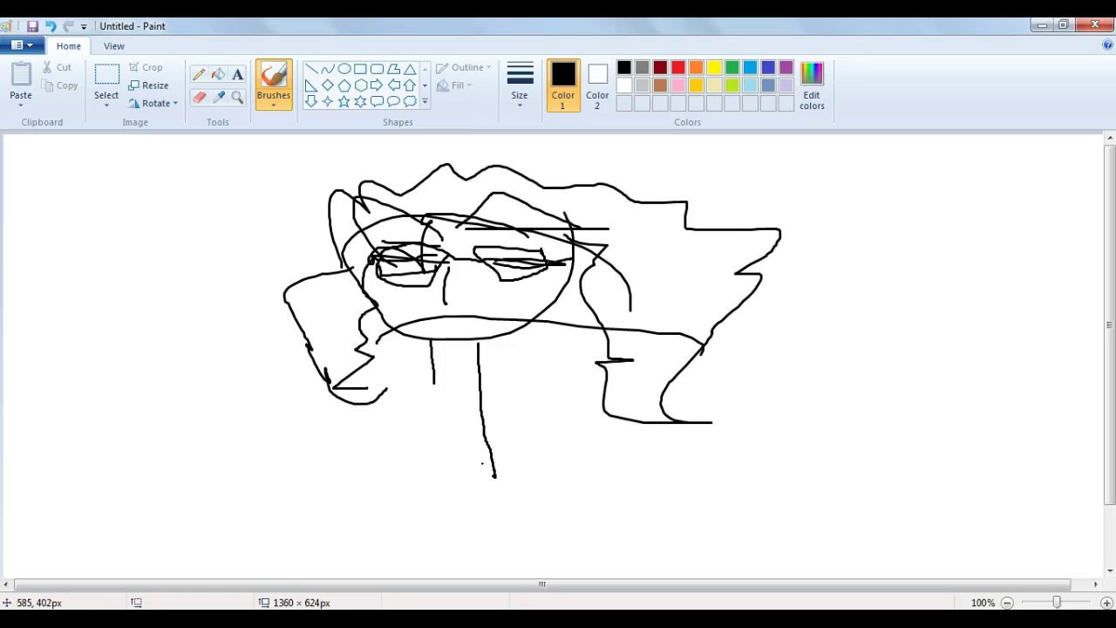
left_click_drag(435, 377, 427, 470)
scroll(430, 441, "down", 2)
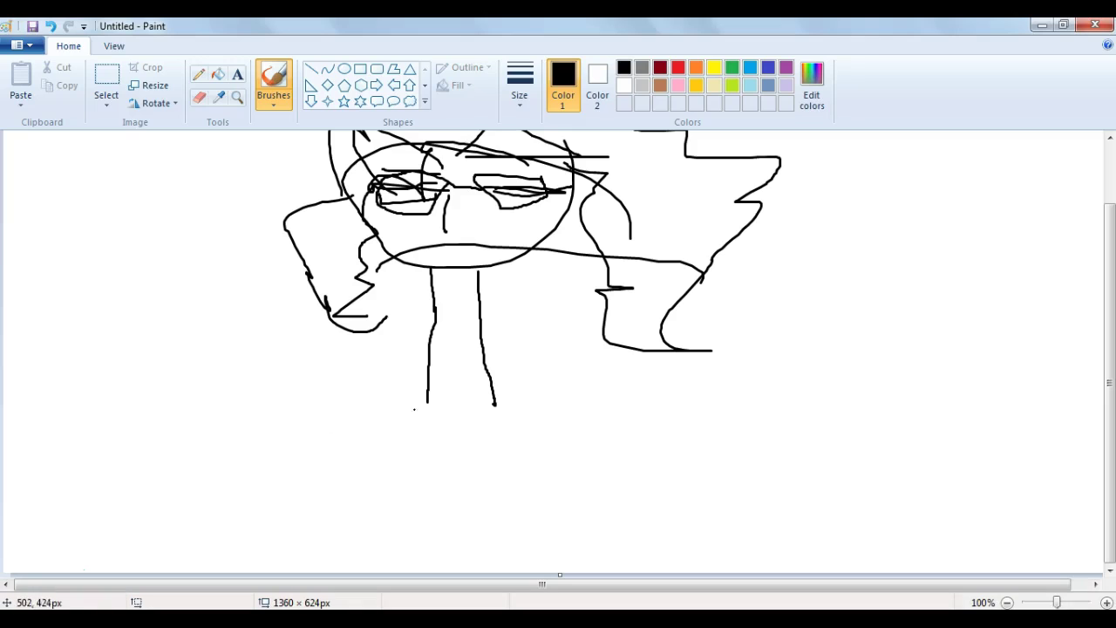
mouse_move(526, 269)
left_mouse_down()
mouse_move(464, 318)
mouse_move(496, 369)
mouse_move(501, 461)
mouse_move(521, 516)
left_mouse_up()
left_click_drag(436, 274, 369, 536)
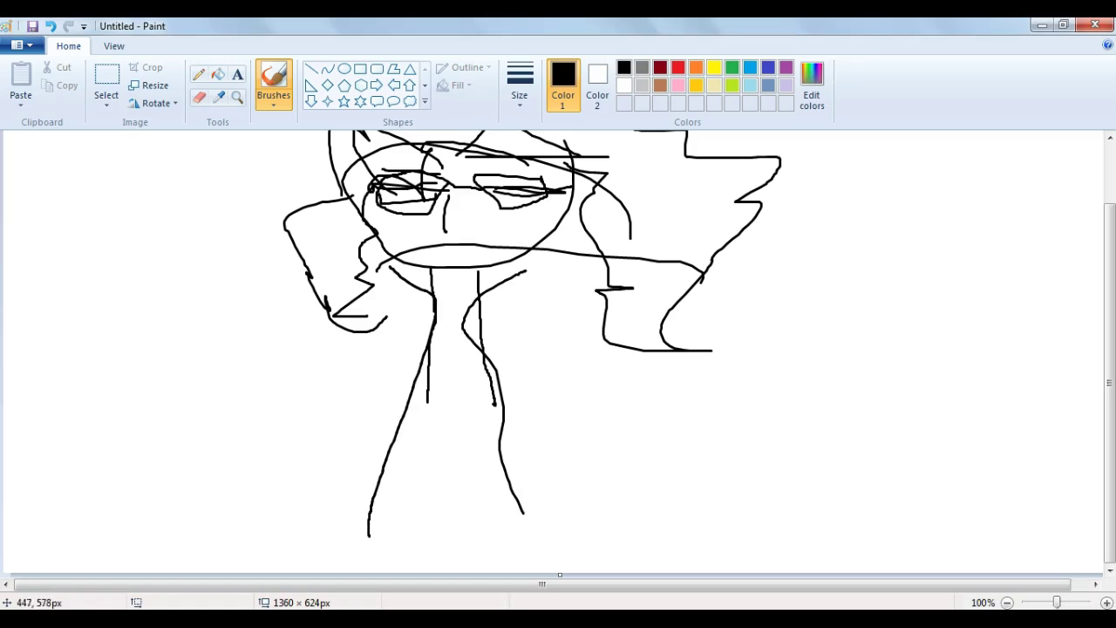
mouse_move(384, 278)
left_mouse_down()
mouse_move(403, 305)
mouse_move(337, 506)
left_mouse_up()
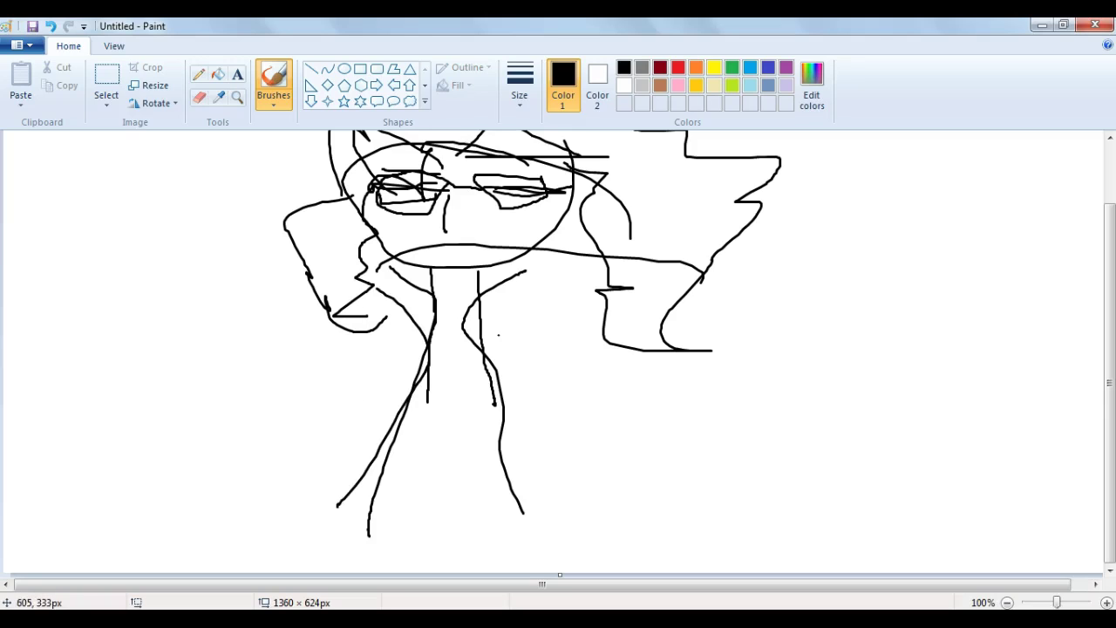
Draw a collar, curved outer jacket sides and horizontal hem lines around the torso.
mouse_move(539, 260)
left_mouse_down()
mouse_move(499, 349)
mouse_move(557, 468)
mouse_move(550, 501)
left_mouse_up()
left_click_drag(415, 272, 492, 271)
mouse_move(436, 301)
left_mouse_down()
mouse_move(515, 349)
mouse_move(542, 355)
left_mouse_up()
mouse_move(503, 281)
left_mouse_down()
mouse_move(575, 431)
mouse_move(579, 487)
left_mouse_up()
mouse_move(393, 321)
left_mouse_down()
mouse_move(351, 475)
mouse_move(494, 478)
left_mouse_up()
left_click_drag(398, 479, 576, 470)
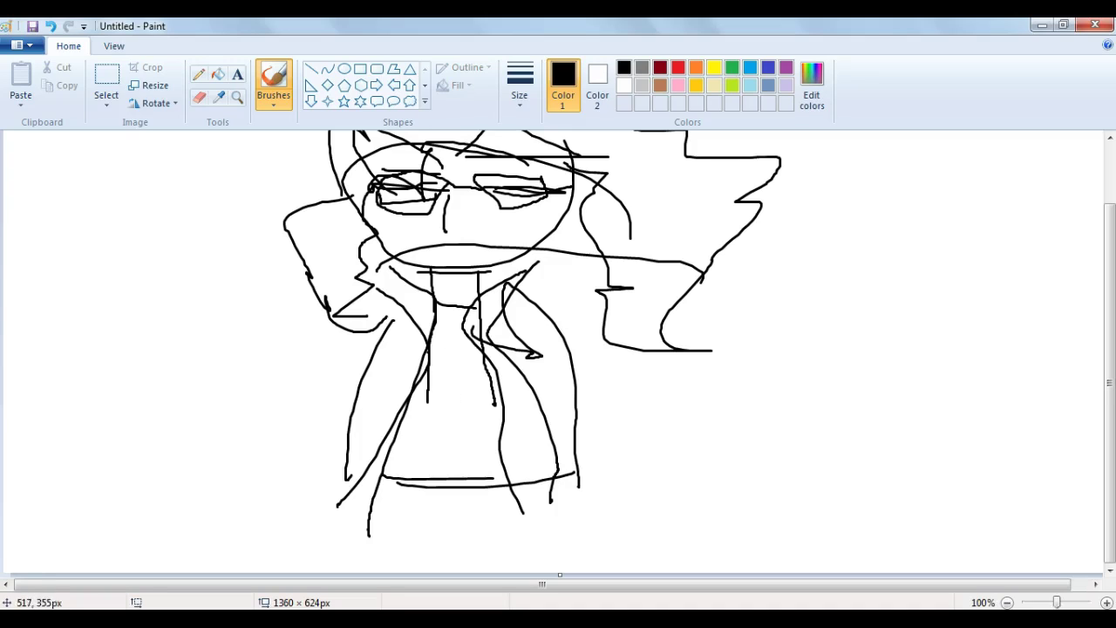
Draw an irregular blob on the chest with short crossing lines and small angular marks around it.
mouse_move(441, 359)
left_mouse_down()
mouse_move(485, 397)
mouse_move(471, 401)
mouse_move(479, 416)
mouse_move(433, 410)
mouse_move(442, 359)
mouse_move(413, 382)
left_mouse_up()
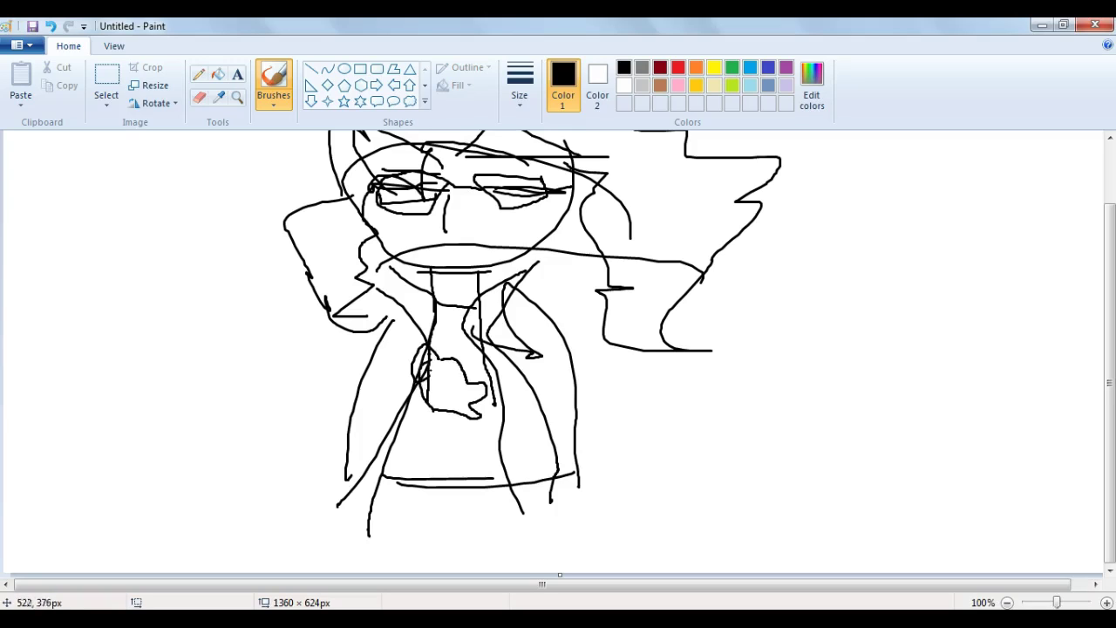
mouse_move(432, 417)
left_mouse_down()
mouse_move(460, 432)
mouse_move(406, 430)
mouse_move(414, 451)
left_mouse_up()
mouse_move(452, 414)
left_mouse_down()
mouse_move(461, 433)
mouse_move(467, 406)
mouse_move(520, 413)
left_mouse_up()
left_click_drag(453, 326, 455, 400)
left_click_drag(452, 328, 495, 353)
mouse_move(450, 350)
left_mouse_down()
mouse_move(478, 353)
mouse_move(447, 380)
mouse_move(462, 371)
left_mouse_up()
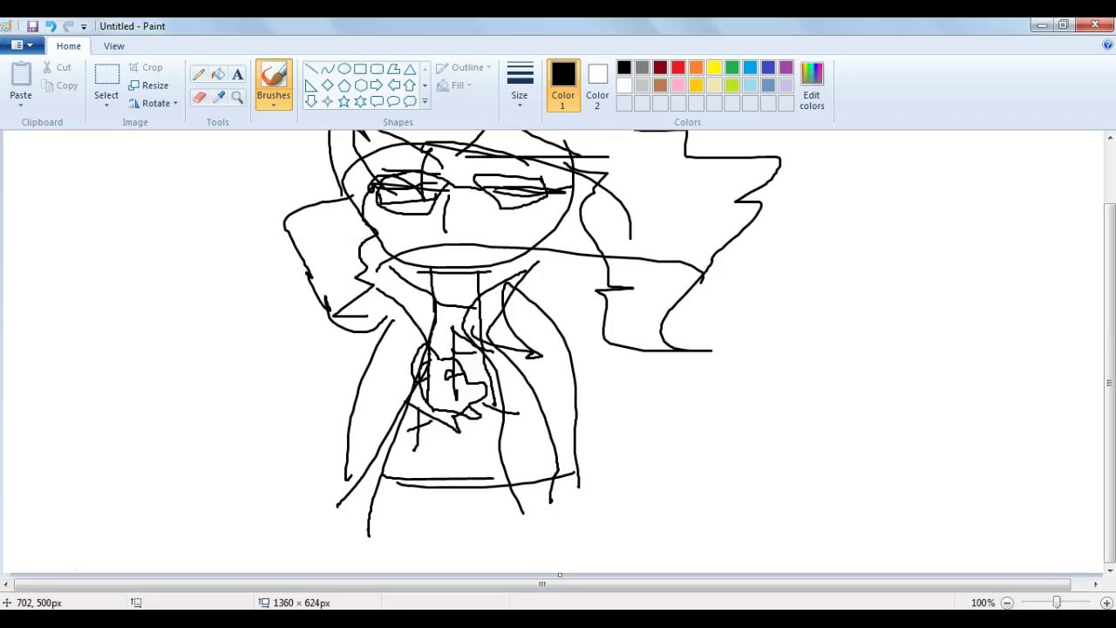
Draw a flared skirt below the hem and fill it with H-shaped marks, loops and short strokes.
mouse_move(579, 479)
left_mouse_down()
mouse_move(650, 614)
mouse_move(406, 615)
mouse_move(303, 528)
mouse_move(384, 478)
mouse_move(493, 546)
mouse_move(525, 531)
mouse_move(523, 554)
mouse_move(574, 568)
mouse_move(588, 550)
mouse_move(589, 573)
left_mouse_up()
left_click_drag(405, 559, 448, 546)
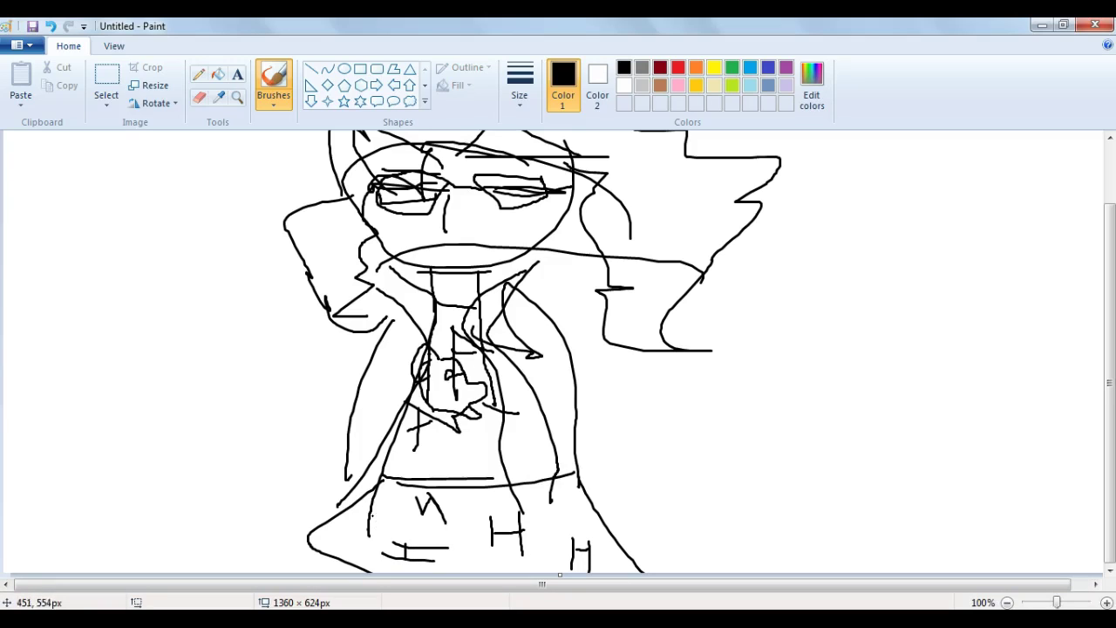
mouse_move(365, 551)
left_mouse_down()
mouse_move(365, 513)
mouse_move(342, 530)
mouse_move(339, 567)
left_mouse_up()
mouse_move(529, 513)
left_mouse_down()
mouse_move(569, 526)
mouse_move(563, 502)
mouse_move(547, 502)
left_mouse_up()
left_click_drag(551, 504, 598, 516)
mouse_move(453, 523)
left_mouse_down()
mouse_move(446, 570)
mouse_move(479, 572)
left_mouse_up()
left_click_drag(479, 498, 469, 525)
left_click_drag(493, 493, 538, 542)
left_click_drag(589, 521, 607, 549)
left_click_drag(546, 481, 608, 548)
mouse_move(401, 497)
left_mouse_down()
mouse_move(397, 522)
mouse_move(433, 496)
left_mouse_up()
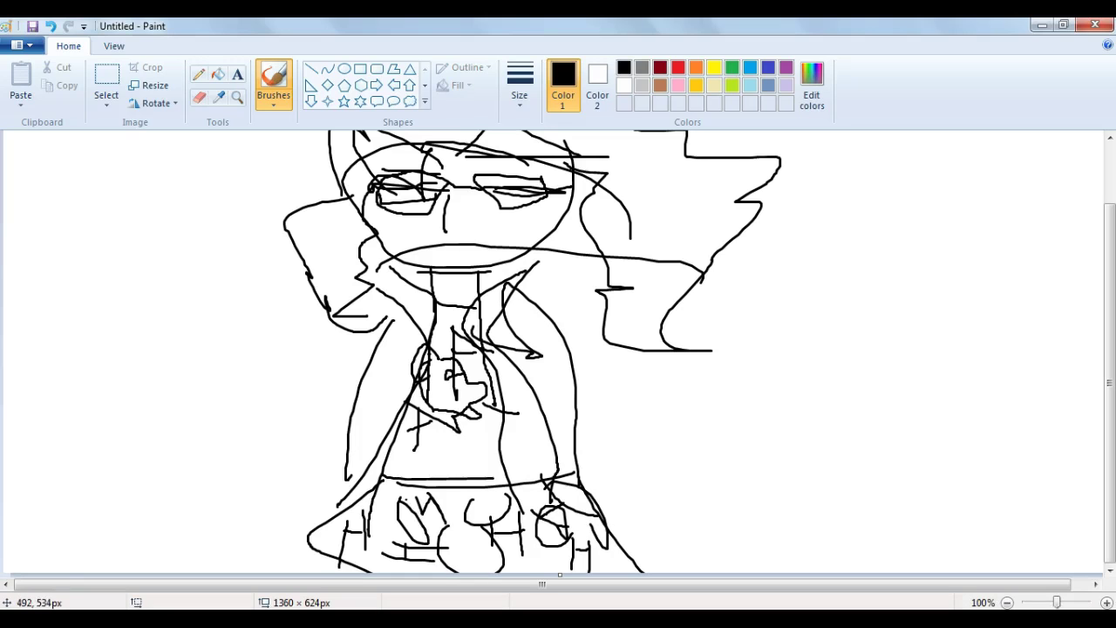
Draw two bent arms from the shoulders that fold across the chest, with rough hand shapes where they meet.
scroll(437, 512, "up", 2)
scroll(561, 527, "down", 2)
scroll(436, 514, "up", 2)
scroll(488, 488, "down", 2)
scroll(506, 454, "up", 2)
mouse_move(539, 378)
left_mouse_down()
mouse_move(601, 459)
mouse_move(567, 500)
mouse_move(470, 508)
mouse_move(503, 492)
mouse_move(565, 417)
left_mouse_up()
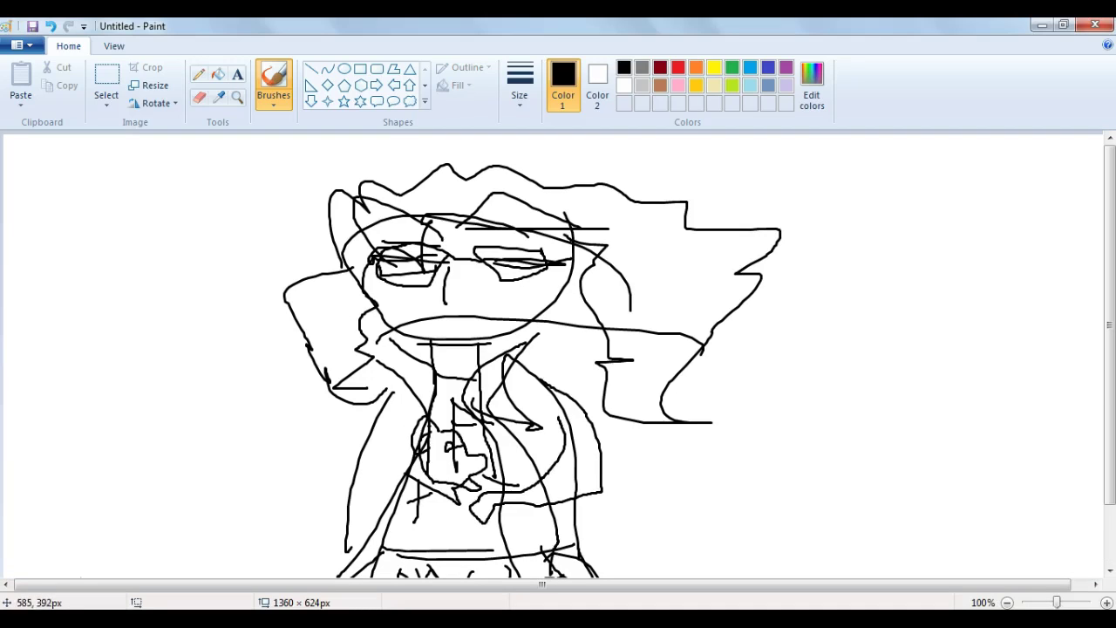
mouse_move(353, 403)
left_mouse_down()
mouse_move(339, 515)
mouse_move(421, 514)
mouse_move(383, 487)
mouse_move(304, 494)
mouse_move(245, 463)
mouse_move(363, 404)
left_mouse_up()
mouse_move(413, 483)
left_mouse_down()
mouse_move(486, 450)
mouse_move(516, 504)
mouse_move(415, 531)
mouse_move(377, 509)
mouse_move(525, 510)
left_mouse_up()
scroll(307, 405, "down", 2)
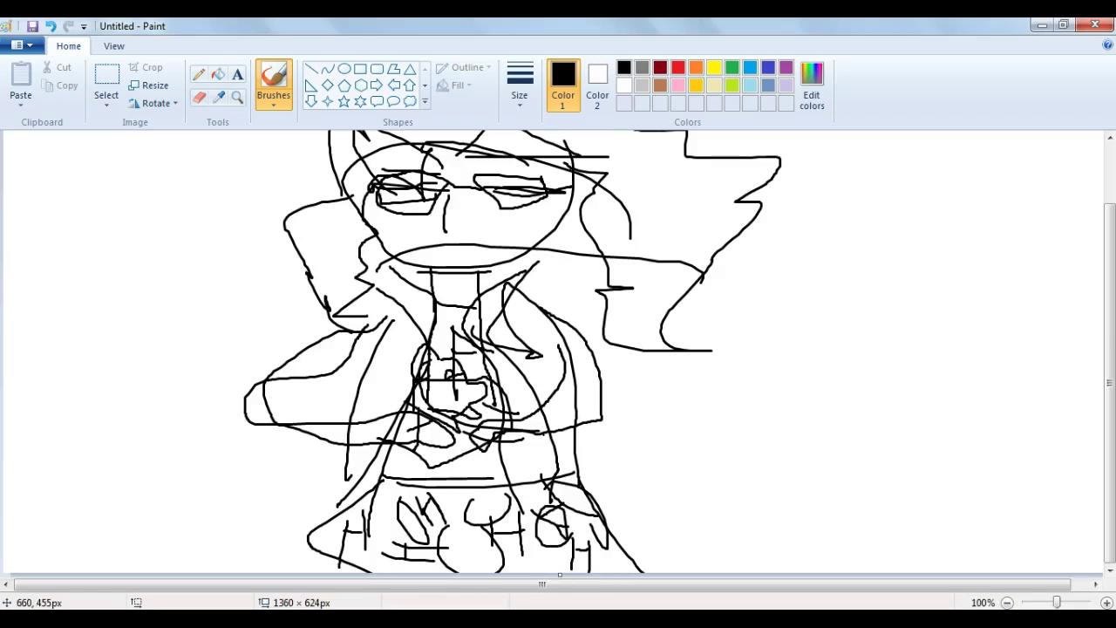
scroll(579, 457, "up", 2)
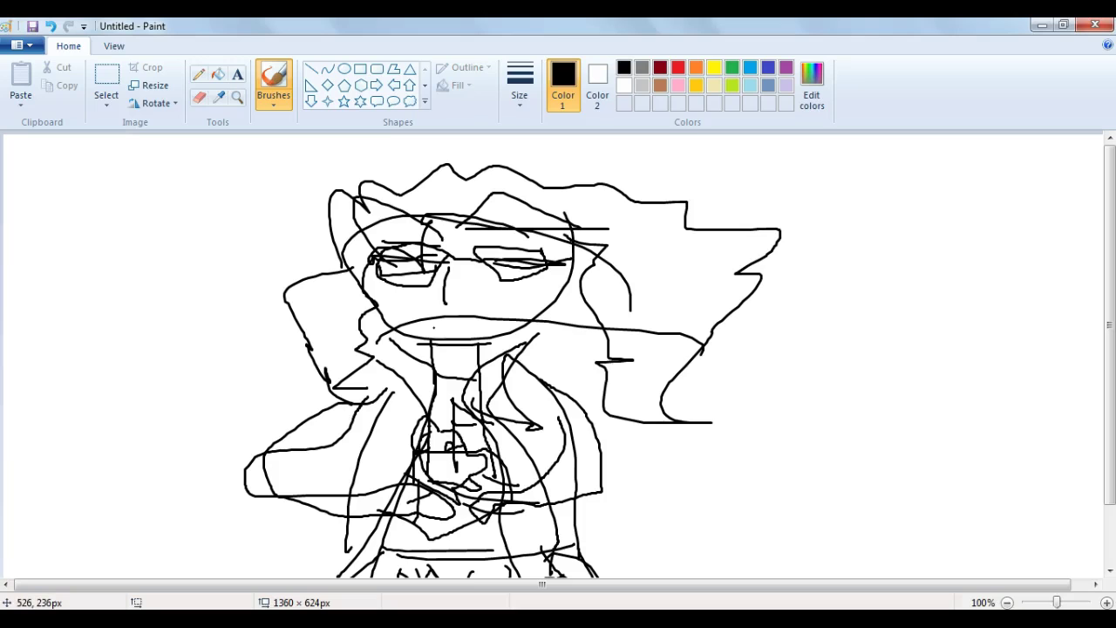
scroll(312, 377, "down", 2)
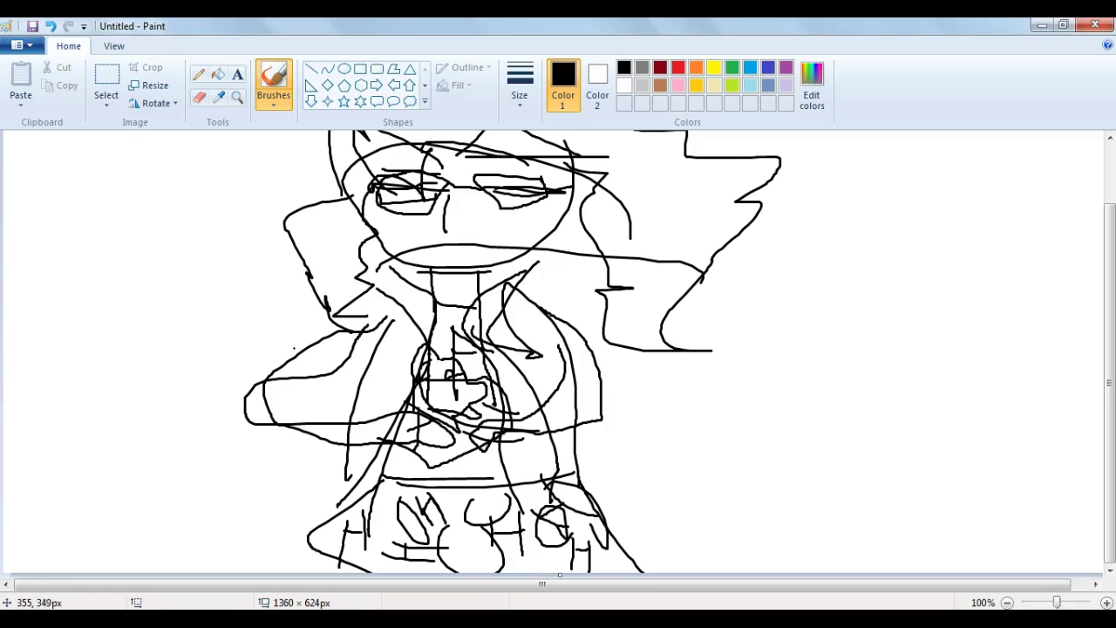
mouse_move(170, 446)
left_mouse_down()
mouse_move(185, 469)
mouse_move(155, 457)
mouse_move(178, 482)
mouse_move(151, 477)
mouse_move(170, 458)
mouse_move(153, 457)
mouse_move(208, 458)
mouse_move(228, 494)
mouse_move(183, 497)
mouse_move(209, 452)
mouse_move(201, 494)
left_mouse_up()
mouse_move(193, 448)
left_mouse_down()
mouse_move(111, 489)
mouse_move(148, 499)
mouse_move(127, 489)
mouse_move(132, 450)
mouse_move(199, 445)
left_mouse_up()
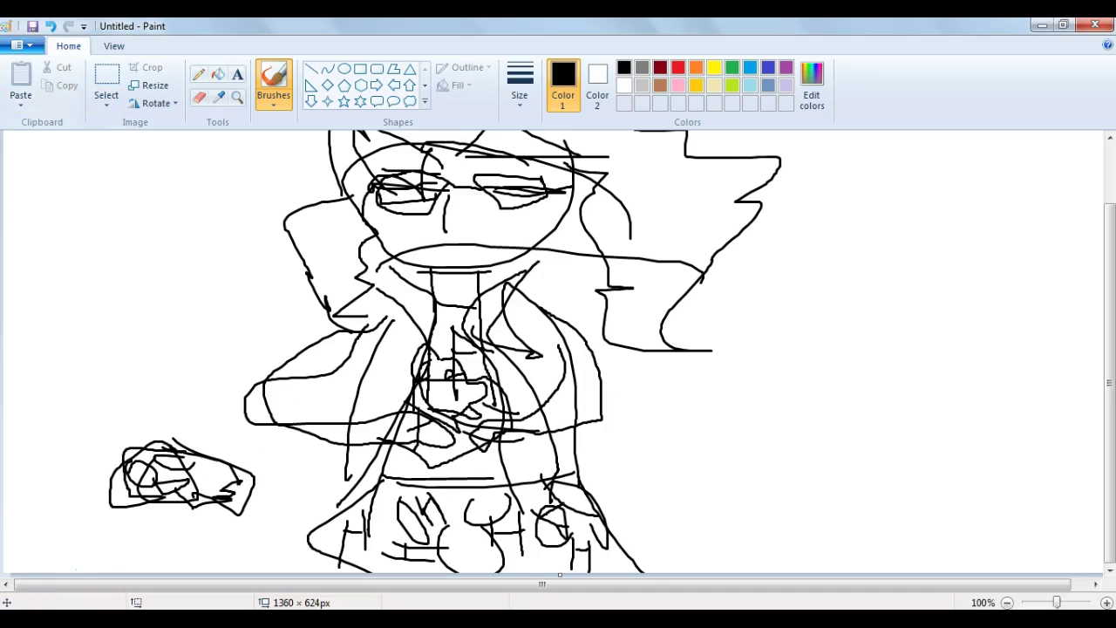
left_click(50, 26)
left_click(50, 26)
left_click(50, 26)
left_click(50, 26)
left_click(49, 26)
left_click(50, 26)
left_click(50, 26)
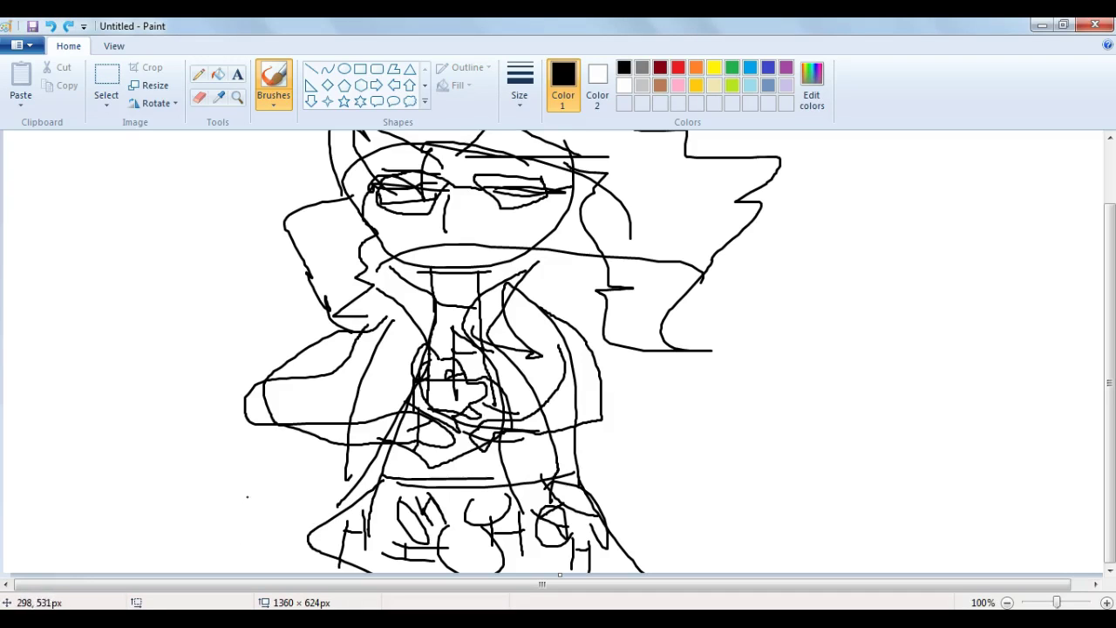
Handwrite three large, rough angular letters in the empty space beside the main figure's bent arm, at the canvas's left edge.
mouse_move(22, 311)
left_mouse_down()
mouse_move(33, 441)
mouse_move(52, 370)
left_mouse_up()
mouse_move(119, 300)
left_mouse_down()
mouse_move(143, 347)
mouse_move(96, 263)
mouse_move(137, 328)
left_mouse_up()
mouse_move(140, 366)
left_mouse_down()
mouse_move(206, 352)
mouse_move(148, 357)
left_mouse_up()
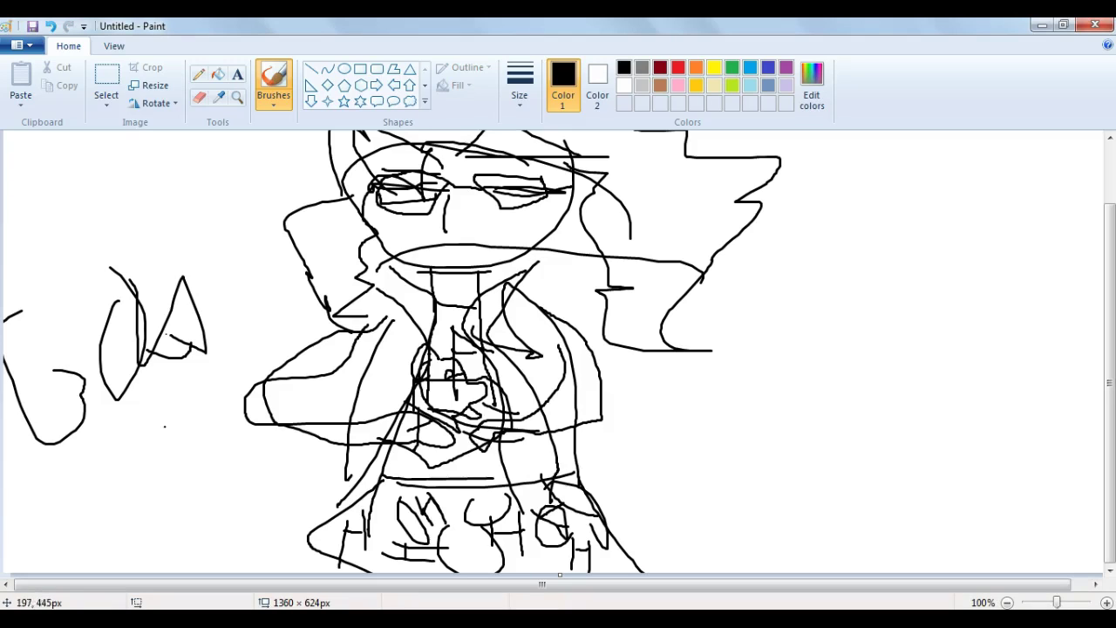
Draw a small figure below the three letters with a round head, an open mouth, scribbled body sides and two raised arms.
left_click_drag(163, 426, 145, 418)
left_click_drag(167, 476, 176, 495)
mouse_move(192, 453)
left_mouse_down()
mouse_move(130, 453)
mouse_move(179, 472)
mouse_move(180, 459)
mouse_move(147, 497)
mouse_move(249, 502)
mouse_move(257, 411)
mouse_move(281, 537)
mouse_move(232, 510)
left_mouse_up()
mouse_move(305, 424)
left_mouse_down()
mouse_move(246, 443)
mouse_move(257, 404)
mouse_move(242, 420)
mouse_move(261, 464)
left_mouse_up()
left_click(200, 499)
mouse_move(145, 481)
left_mouse_down()
mouse_move(115, 475)
mouse_move(101, 533)
mouse_move(78, 520)
mouse_move(47, 528)
mouse_move(36, 485)
mouse_move(68, 463)
mouse_move(29, 454)
mouse_move(10, 468)
mouse_move(5, 505)
mouse_move(33, 545)
mouse_move(91, 549)
left_mouse_up()
left_click_drag(204, 485, 220, 559)
left_click_drag(122, 503, 122, 573)
mouse_move(216, 506)
left_mouse_down()
mouse_move(215, 537)
mouse_move(213, 519)
mouse_move(195, 558)
mouse_move(223, 538)
mouse_move(200, 555)
left_mouse_up()
left_click(127, 529)
mouse_move(126, 527)
left_mouse_down()
mouse_move(97, 555)
mouse_move(123, 572)
mouse_move(132, 554)
left_mouse_up()
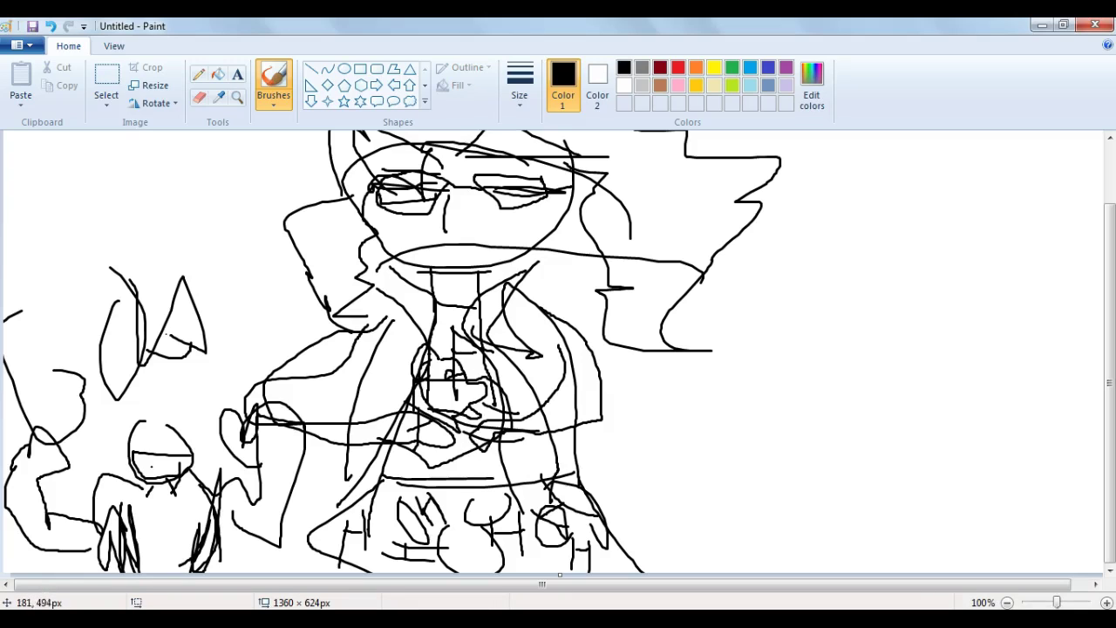
Add oval eyes, slanted brows, crossing eye strokes and spiky hair to the small figure's head.
mouse_move(161, 422)
left_mouse_down()
mouse_move(204, 414)
mouse_move(140, 424)
mouse_move(124, 410)
mouse_move(128, 440)
left_mouse_up()
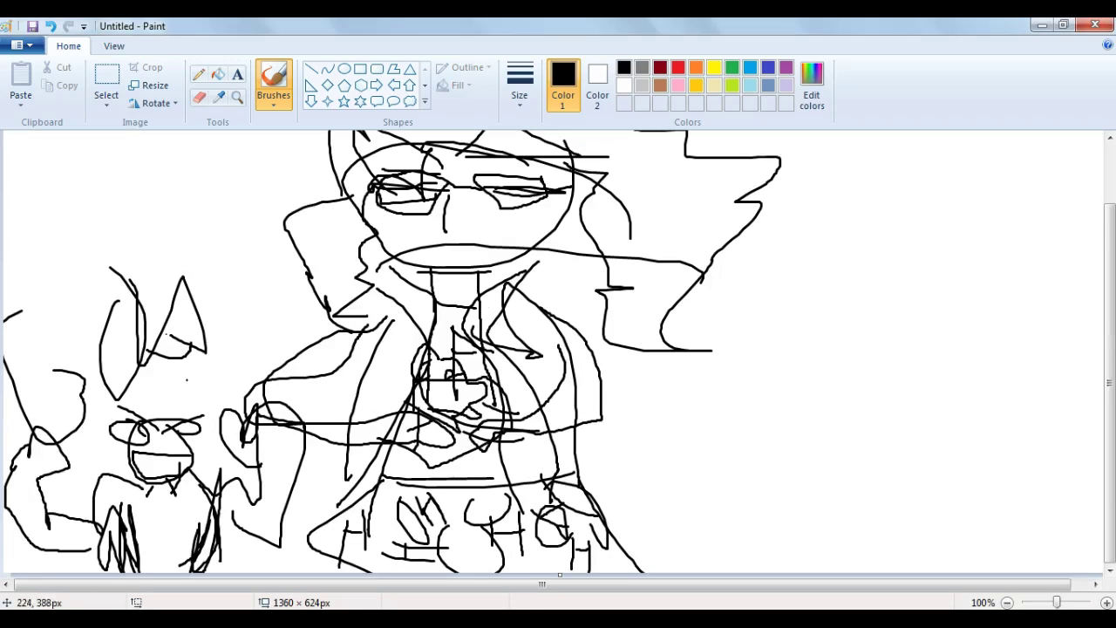
mouse_move(205, 457)
left_mouse_down()
mouse_move(185, 412)
mouse_move(94, 377)
mouse_move(116, 399)
mouse_move(146, 357)
mouse_move(183, 359)
left_mouse_up()
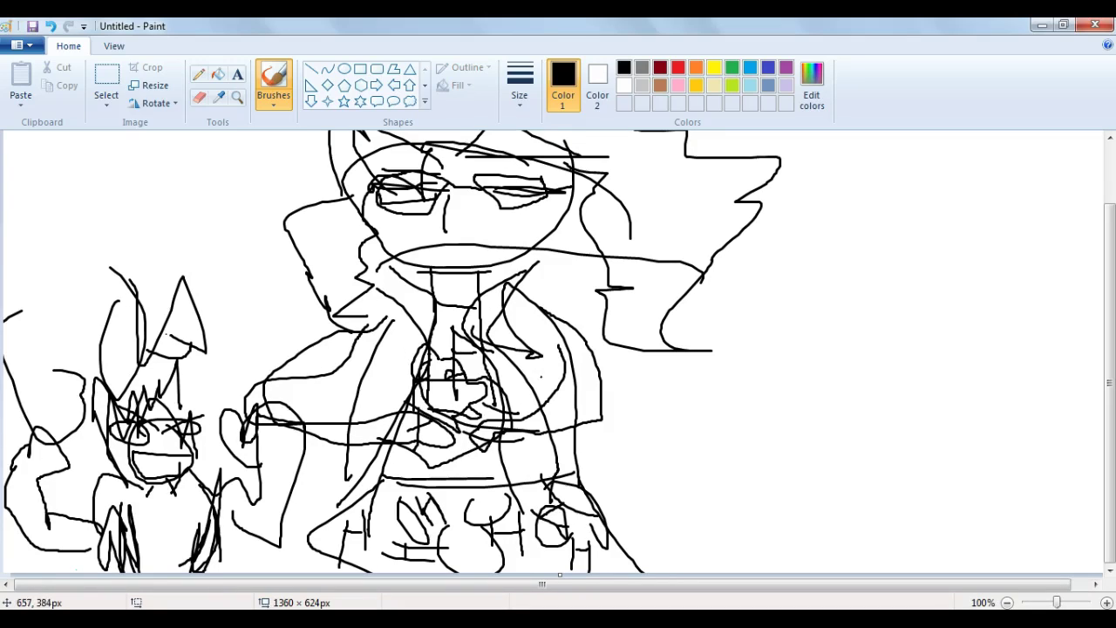
Handwrite "Jesus" to the right of the main figure and draw a dog's head with drooping ears and a face below it.
mouse_move(851, 262)
left_mouse_down()
mouse_move(746, 276)
mouse_move(751, 311)
mouse_move(803, 299)
mouse_move(883, 307)
mouse_move(911, 274)
mouse_move(945, 312)
mouse_move(906, 332)
left_mouse_up()
mouse_move(862, 401)
left_mouse_down()
mouse_move(742, 429)
mouse_move(768, 387)
mouse_move(778, 410)
mouse_move(755, 420)
left_mouse_up()
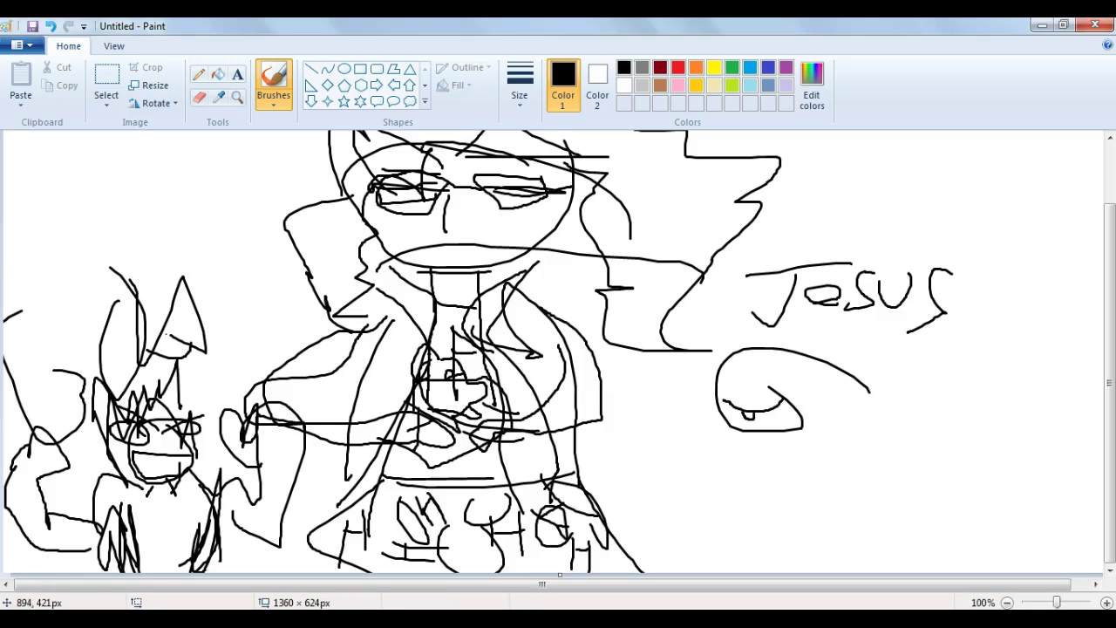
mouse_move(872, 378)
left_mouse_down()
mouse_move(738, 376)
mouse_move(706, 353)
mouse_move(677, 401)
left_mouse_up()
left_click_drag(734, 358, 791, 380)
mouse_move(792, 380)
left_mouse_down()
mouse_move(794, 398)
mouse_move(781, 387)
mouse_move(744, 403)
mouse_move(741, 392)
left_mouse_up()
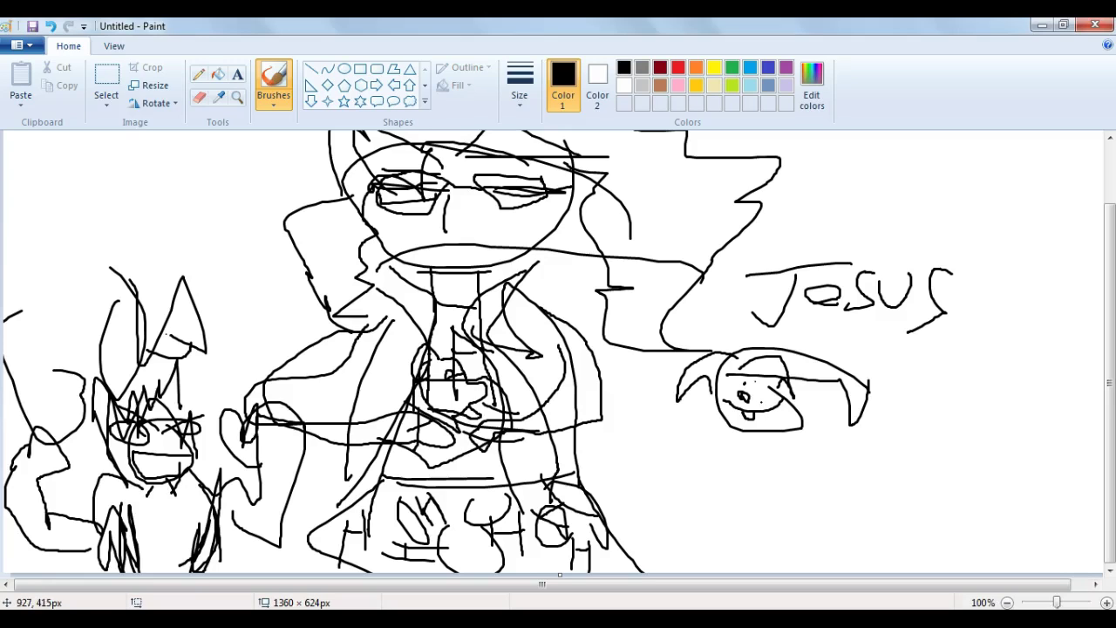
Draw the dog's body, four legs, raised tail and collar mark, and scribble a small flat oval on top of its head.
mouse_move(789, 411)
left_mouse_down()
mouse_move(863, 439)
mouse_move(916, 399)
mouse_move(873, 449)
mouse_move(889, 510)
mouse_move(873, 518)
mouse_move(876, 497)
mouse_move(830, 463)
mouse_move(797, 462)
mouse_move(777, 522)
mouse_move(770, 458)
mouse_move(732, 453)
mouse_move(736, 516)
mouse_move(726, 516)
mouse_move(755, 464)
mouse_move(725, 463)
left_mouse_up()
left_click(824, 469)
mouse_move(824, 469)
left_mouse_down()
mouse_move(815, 525)
mouse_move(831, 465)
mouse_move(823, 409)
mouse_move(836, 427)
left_mouse_up()
mouse_move(747, 345)
left_mouse_down()
mouse_move(779, 350)
mouse_move(776, 340)
left_mouse_up()
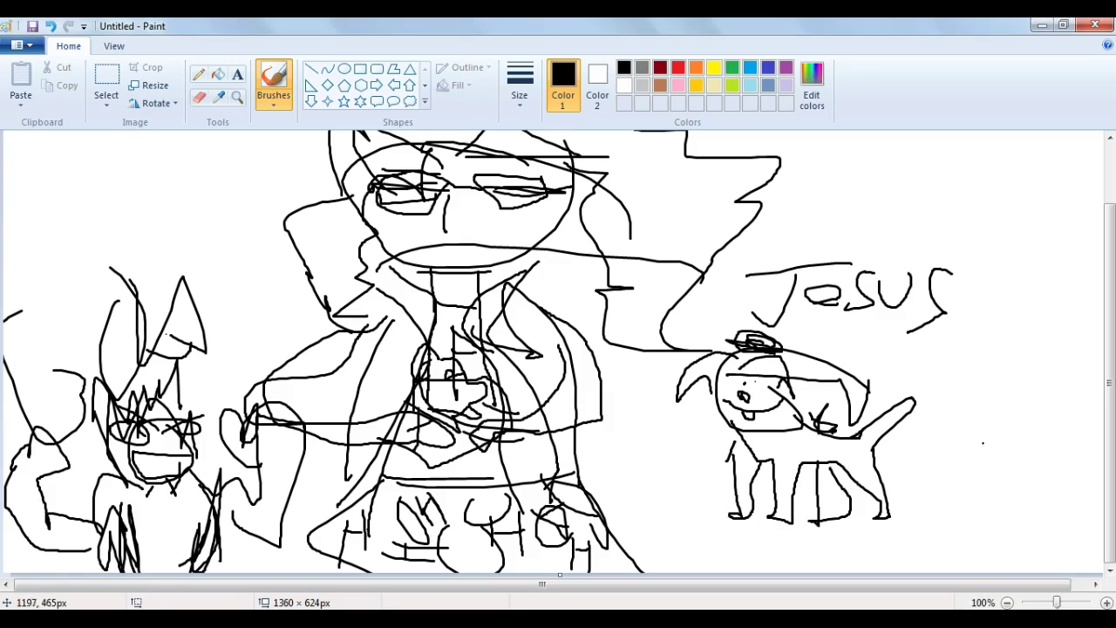
Handwrite "Satan" to the right of the dog and draw a round face with an open mouth, eyes and a slanted brow below it.
mouse_move(987, 433)
left_mouse_down()
mouse_move(967, 452)
mouse_move(1007, 448)
left_mouse_up()
mouse_move(1020, 409)
left_mouse_down()
mouse_move(1024, 447)
mouse_move(1024, 426)
mouse_move(1037, 423)
mouse_move(1040, 445)
mouse_move(1041, 421)
mouse_move(1053, 445)
mouse_move(1052, 428)
mouse_move(1054, 444)
mouse_move(1052, 428)
mouse_move(1072, 424)
mouse_move(1083, 450)
left_mouse_up()
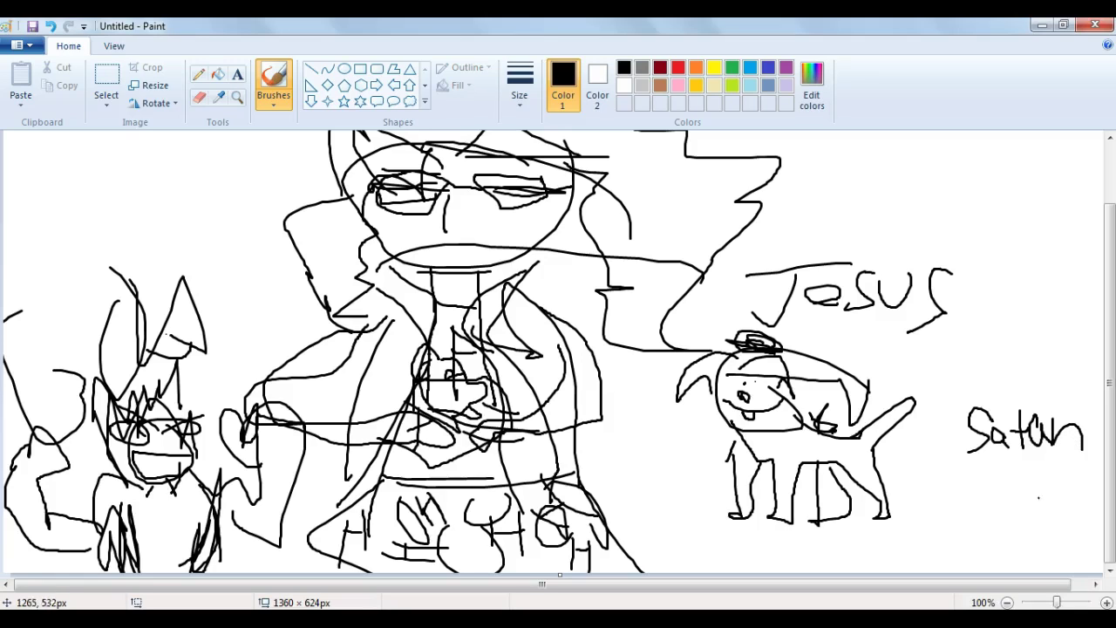
mouse_move(1031, 470)
left_mouse_down()
mouse_move(977, 488)
mouse_move(1039, 475)
left_mouse_up()
mouse_move(979, 513)
left_mouse_down()
mouse_move(1007, 495)
mouse_move(993, 527)
mouse_move(981, 515)
mouse_move(986, 529)
left_mouse_up()
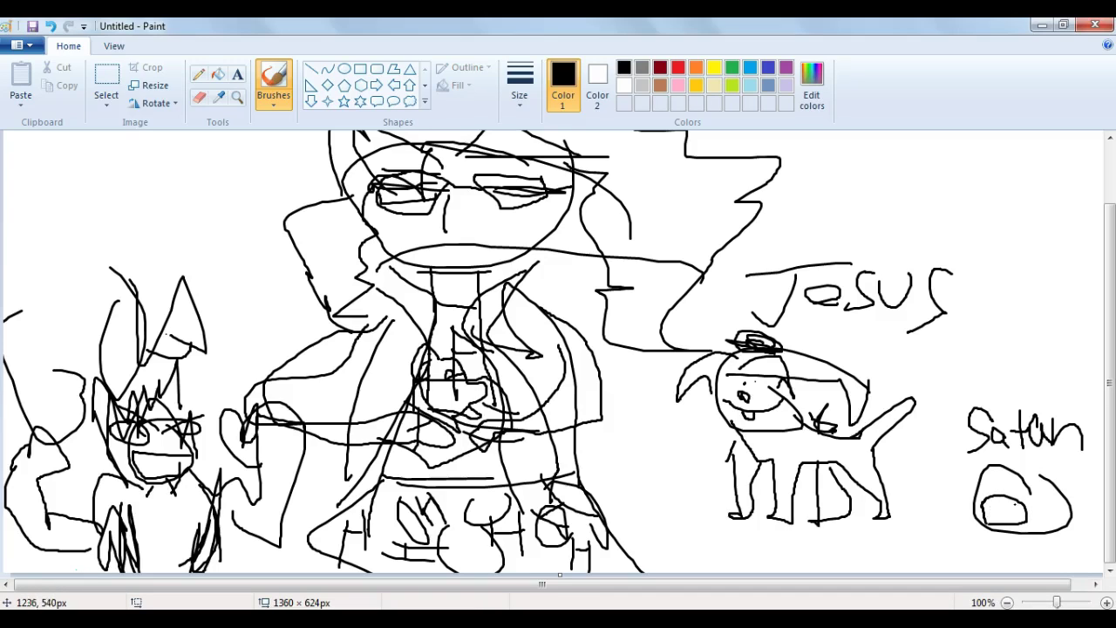
mouse_move(1020, 481)
left_mouse_down()
mouse_move(1085, 475)
mouse_move(1026, 492)
mouse_move(985, 449)
mouse_move(983, 485)
mouse_move(1003, 470)
left_mouse_up()
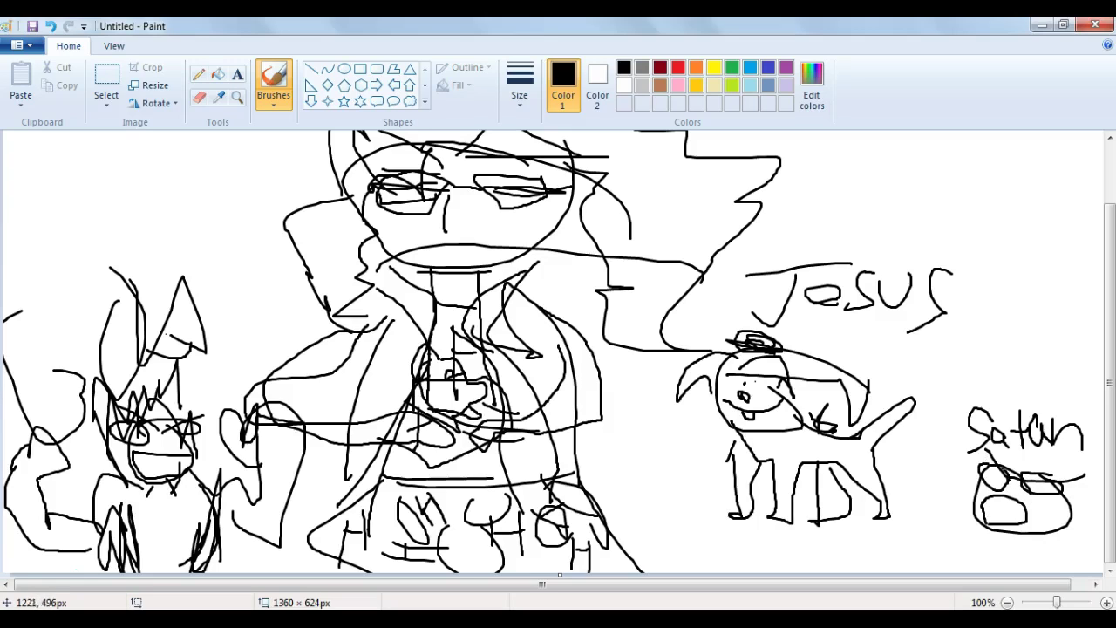
left_click(970, 470)
Draw a jagged body with crossing strokes, long curved arms and a pointed shape below the red-striped face in the canvas's upper-left corner.
scroll(1034, 496, "up", 3)
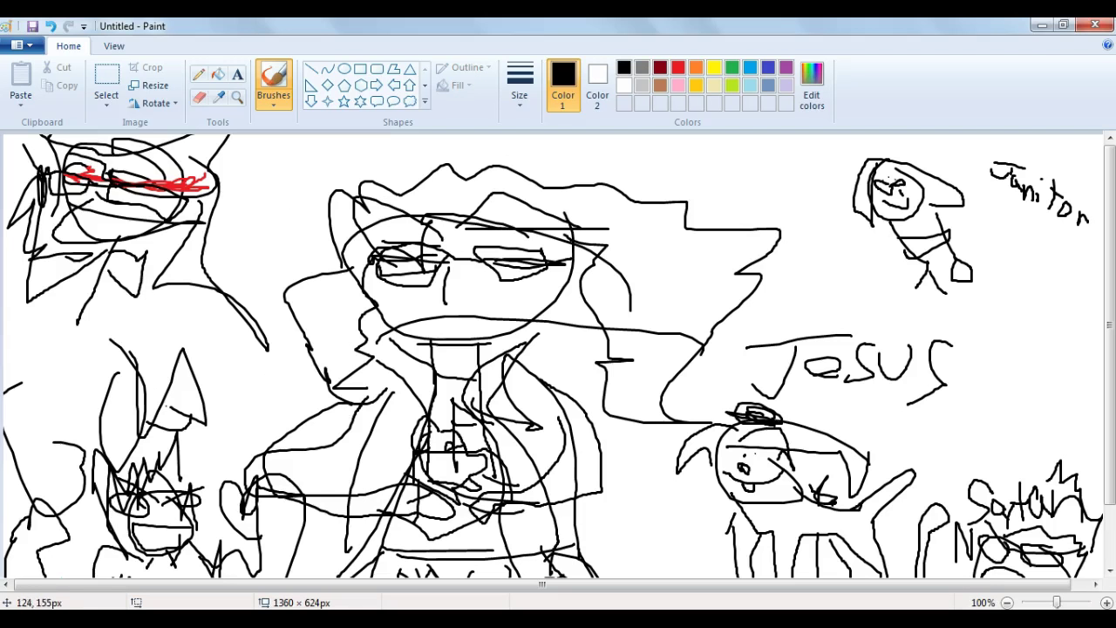
left_click_drag(64, 267, 103, 296)
mouse_move(145, 256)
left_mouse_down()
mouse_move(187, 283)
mouse_move(209, 278)
mouse_move(240, 187)
mouse_move(231, 288)
mouse_move(248, 297)
mouse_move(244, 310)
mouse_move(122, 266)
mouse_move(3, 236)
left_mouse_up()
mouse_move(81, 315)
left_mouse_down()
mouse_move(148, 328)
mouse_move(94, 346)
mouse_move(42, 312)
mouse_move(66, 301)
mouse_move(85, 330)
mouse_move(60, 326)
mouse_move(53, 312)
mouse_move(83, 302)
mouse_move(33, 342)
left_mouse_up()
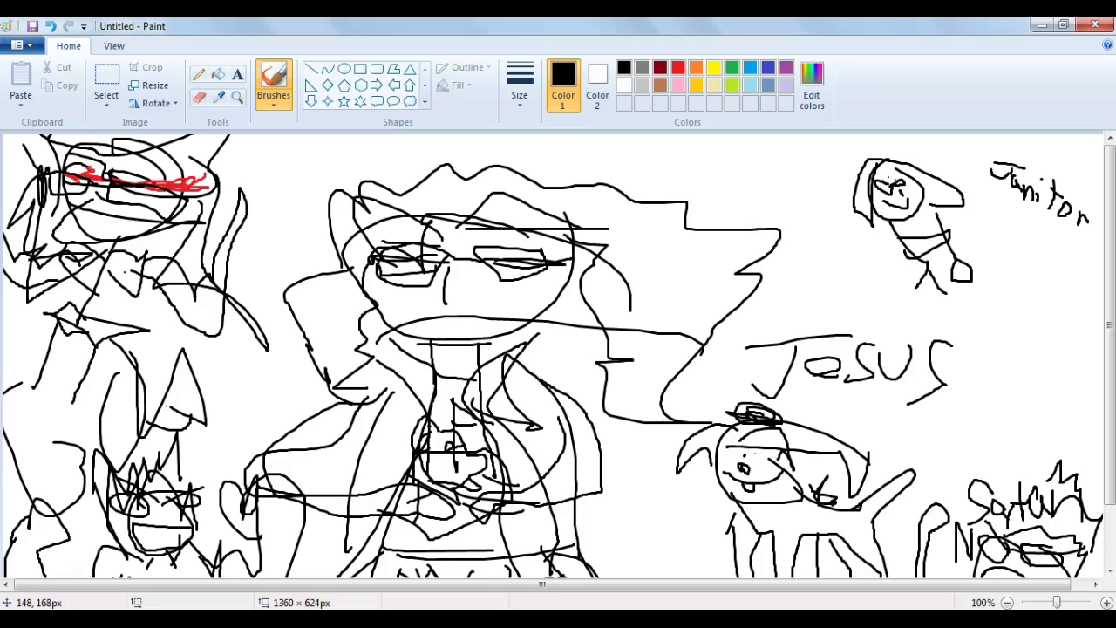
mouse_move(159, 293)
left_mouse_down()
mouse_move(115, 249)
mouse_move(78, 244)
mouse_move(52, 287)
mouse_move(163, 290)
left_mouse_up()
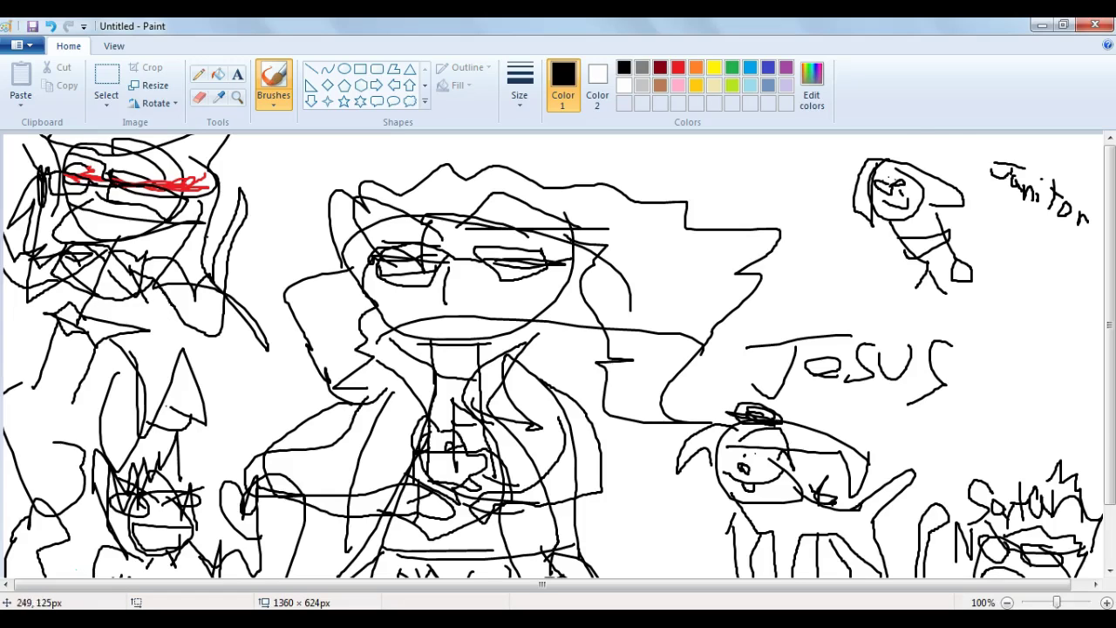
Look over the upper and lower parts of the drawing.
scroll(221, 244, "down", 3)
scroll(209, 245, "up", 3)
scroll(202, 245, "down", 2)
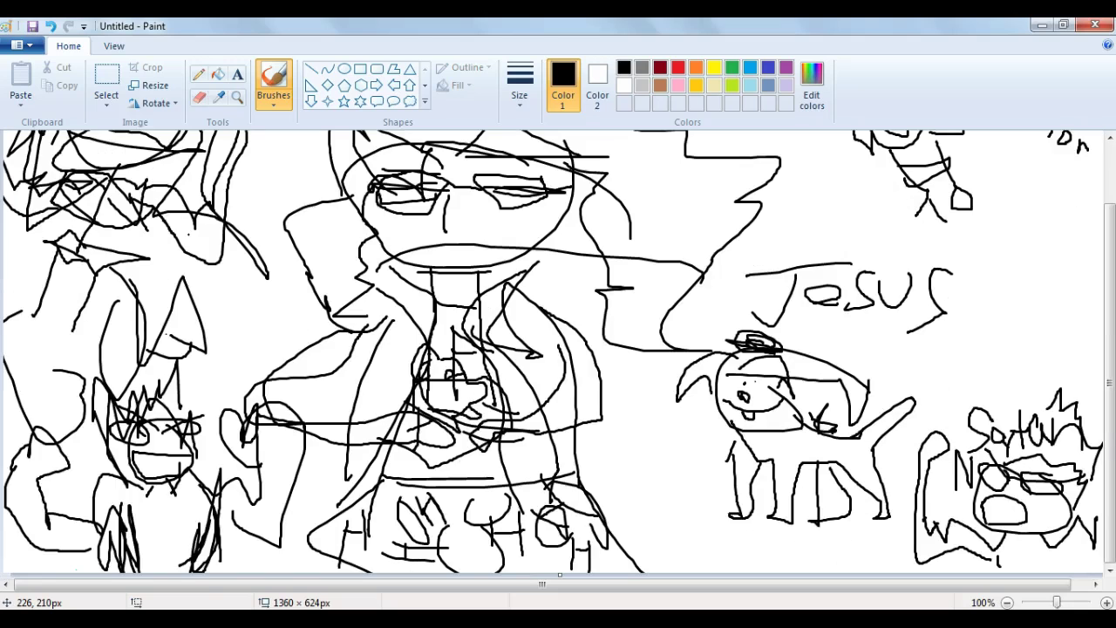
scroll(390, 279, "up", 2)
scroll(407, 292, "down", 2)
scroll(405, 292, "up", 2)
scroll(405, 292, "down", 2)
scroll(407, 300, "up", 2)
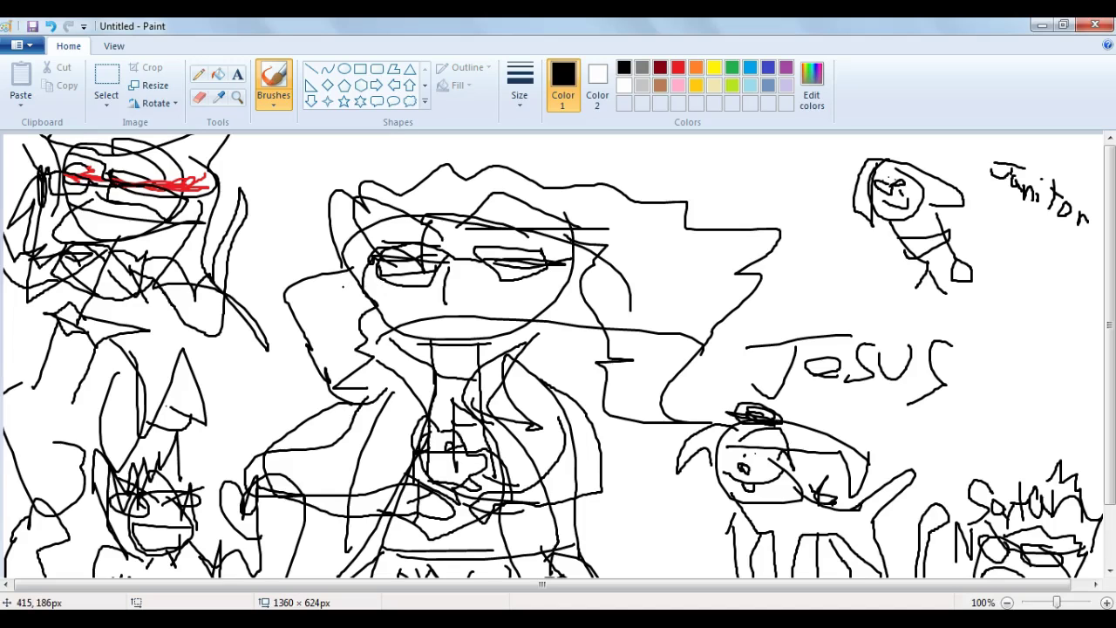
Draw one large rounded outline enclosing the dog and the "Jesus" lettering.
scroll(810, 195, "down", 2)
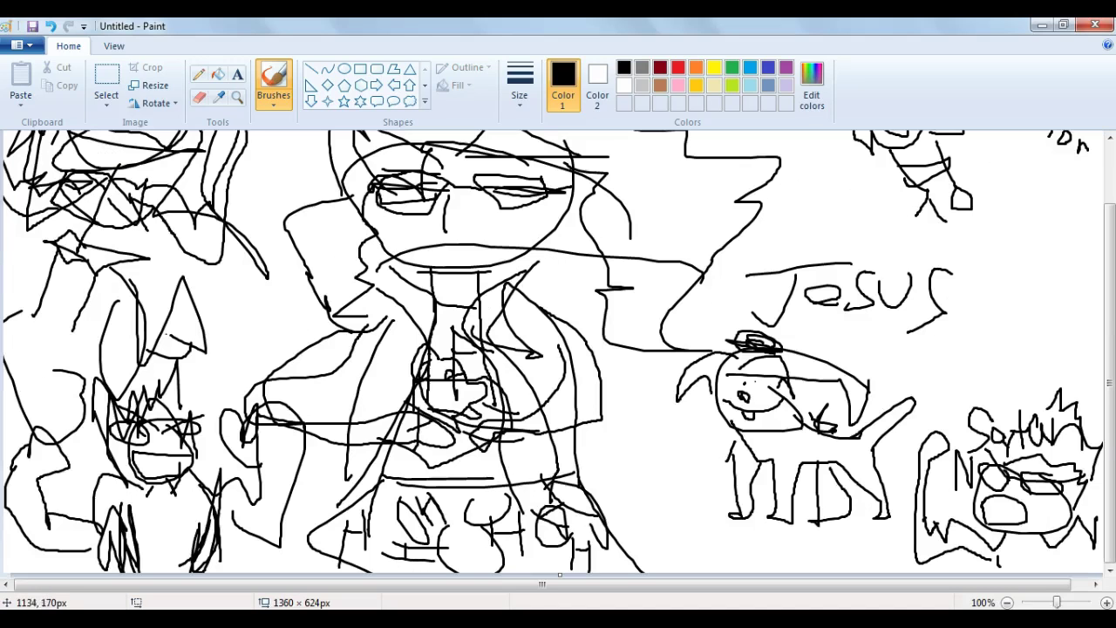
mouse_move(976, 307)
left_mouse_down()
mouse_move(873, 250)
mouse_move(725, 308)
mouse_move(677, 412)
mouse_move(690, 472)
mouse_move(738, 503)
mouse_move(891, 468)
mouse_move(968, 369)
mouse_move(976, 293)
left_mouse_up()
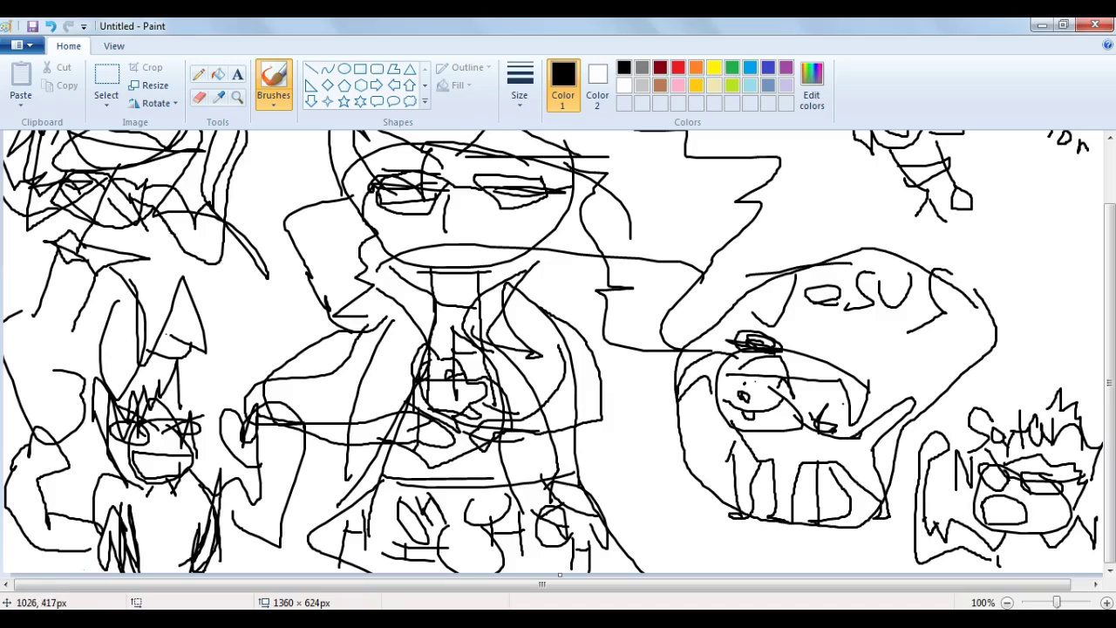